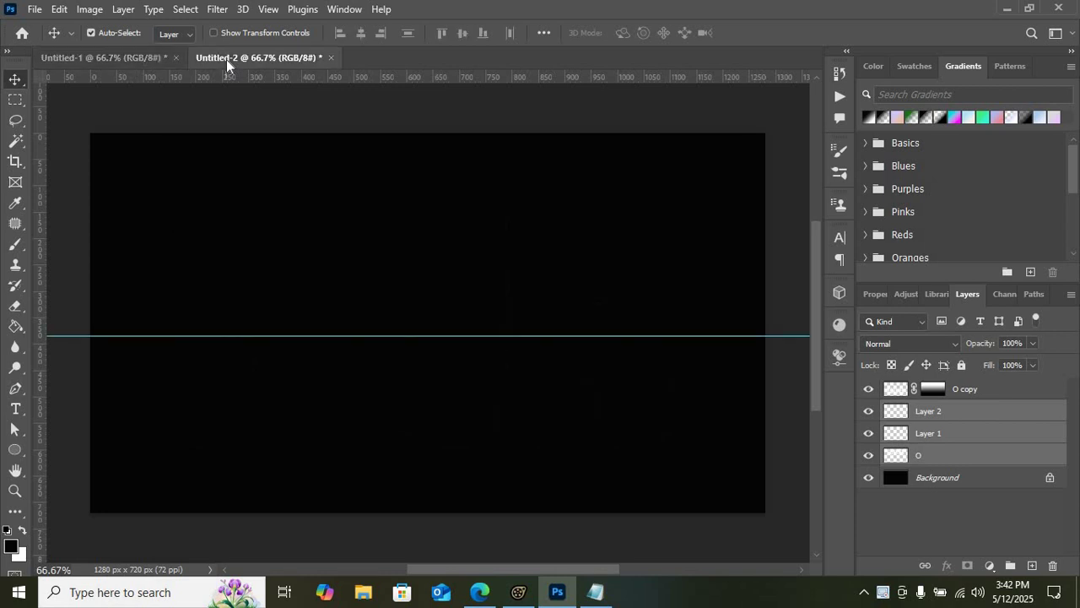
Step: Add the letter V as white 75 pt Impact text above the guide, near the canvas's left edge
{"action": "left_click", "coordinate": [15, 409]}
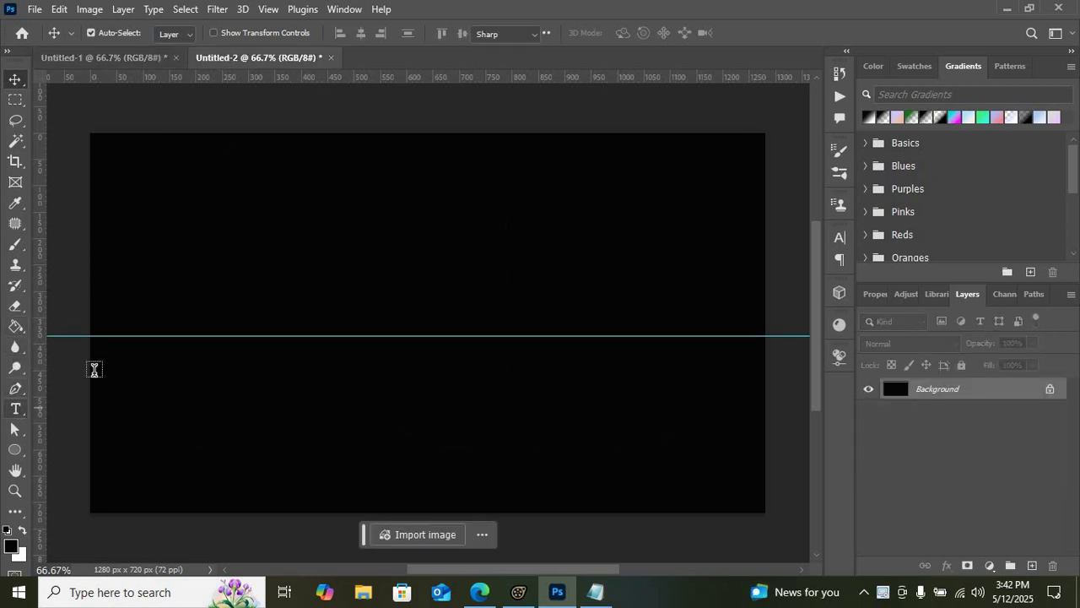
{"action": "left_click", "coordinate": [170, 298]}
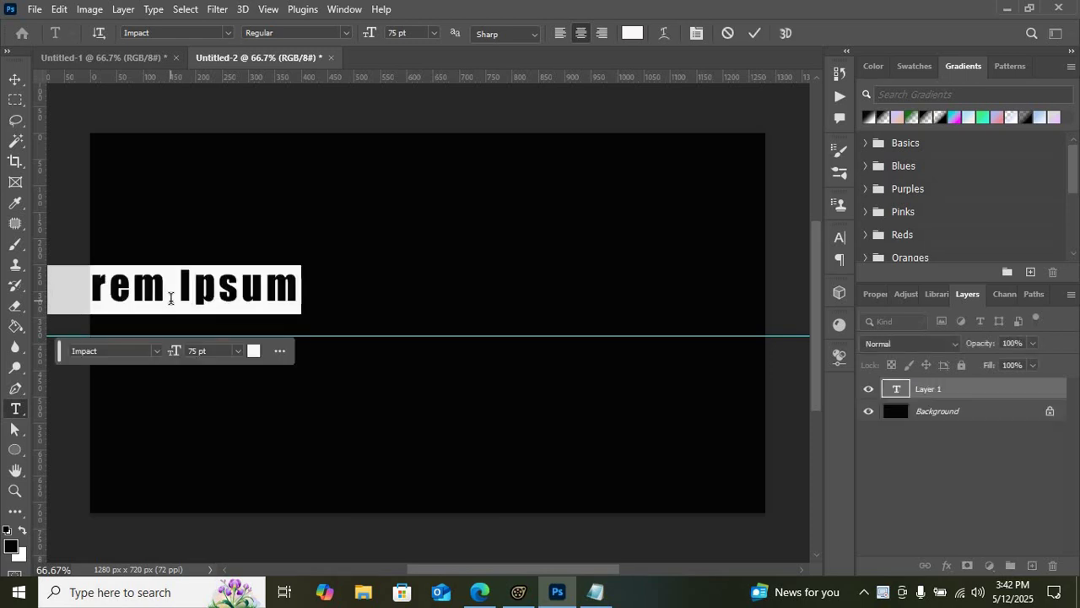
{"action": "type", "text": "V"}
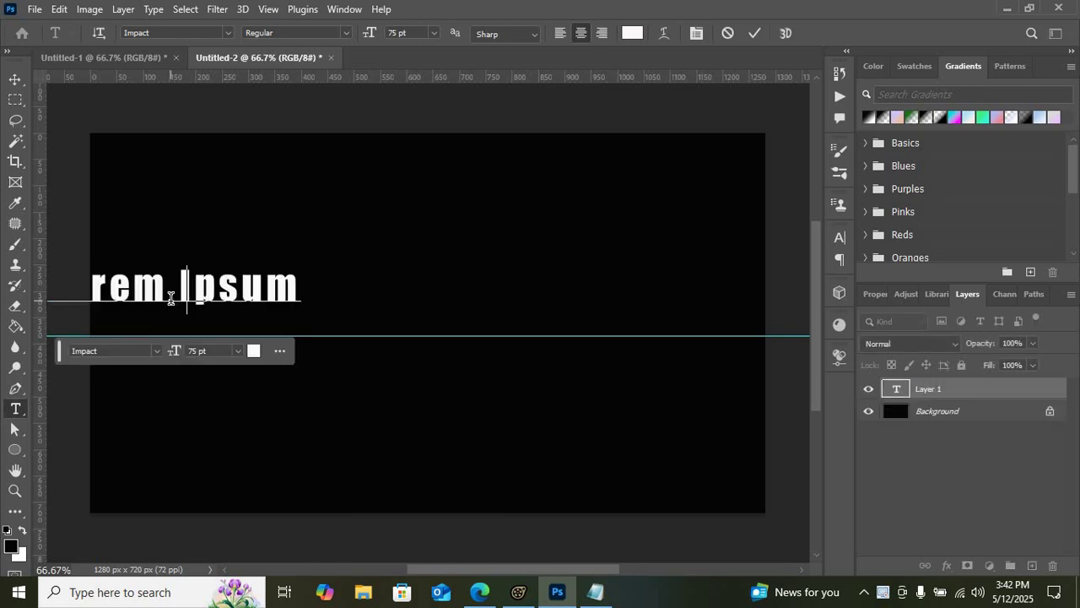
{"action": "left_click", "coordinate": [24, 73]}
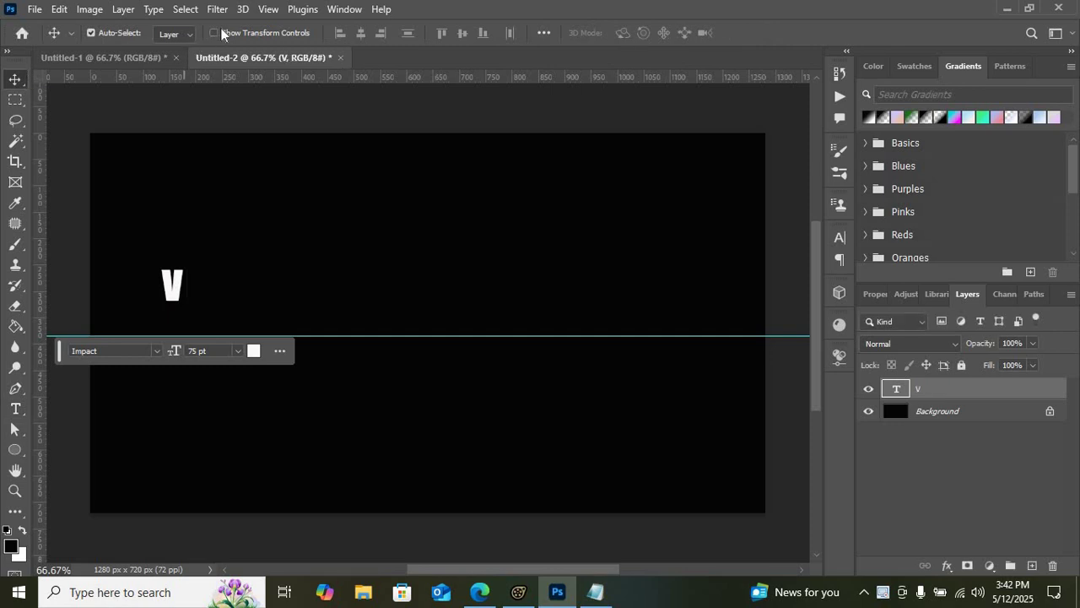
Step: Show the transform controls and enlarge the V to about 468% width and 505% height, with its base resting on the guide
{"action": "left_click", "coordinate": [214, 33]}
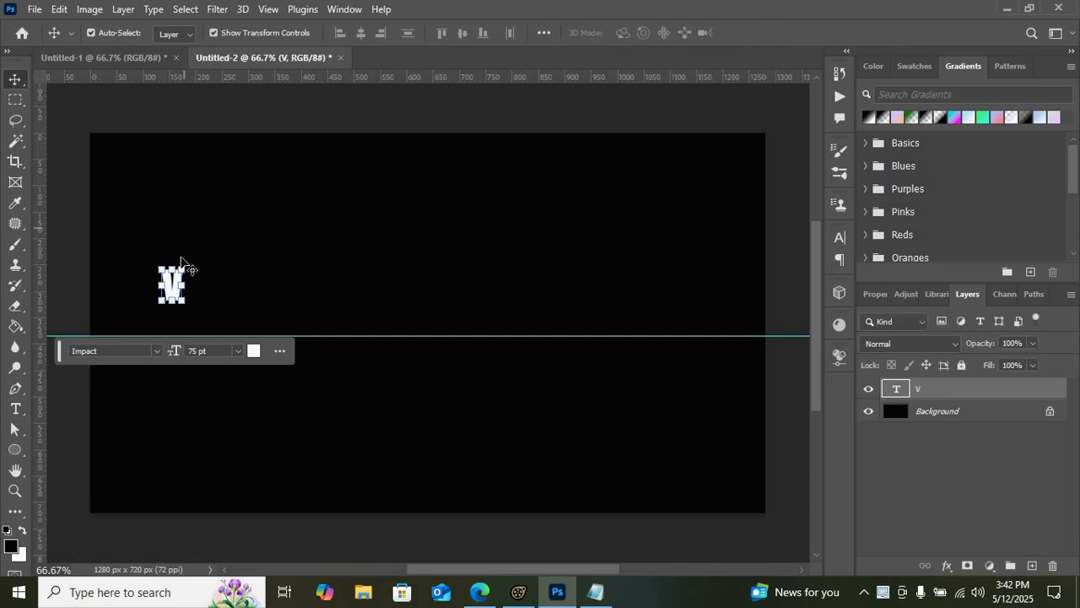
{"action": "left_click_drag", "start_coordinate": [217, 227], "coordinate": [276, 158]}
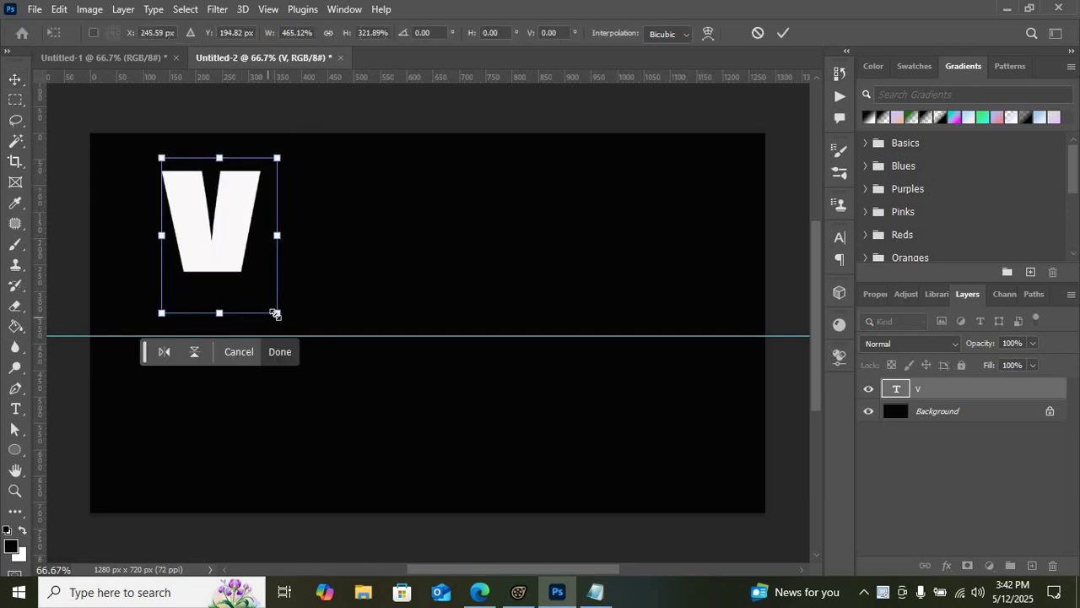
{"action": "left_click_drag", "start_coordinate": [276, 323], "coordinate": [271, 403]}
{"action": "left_click_drag", "start_coordinate": [219, 293], "coordinate": [187, 296]}
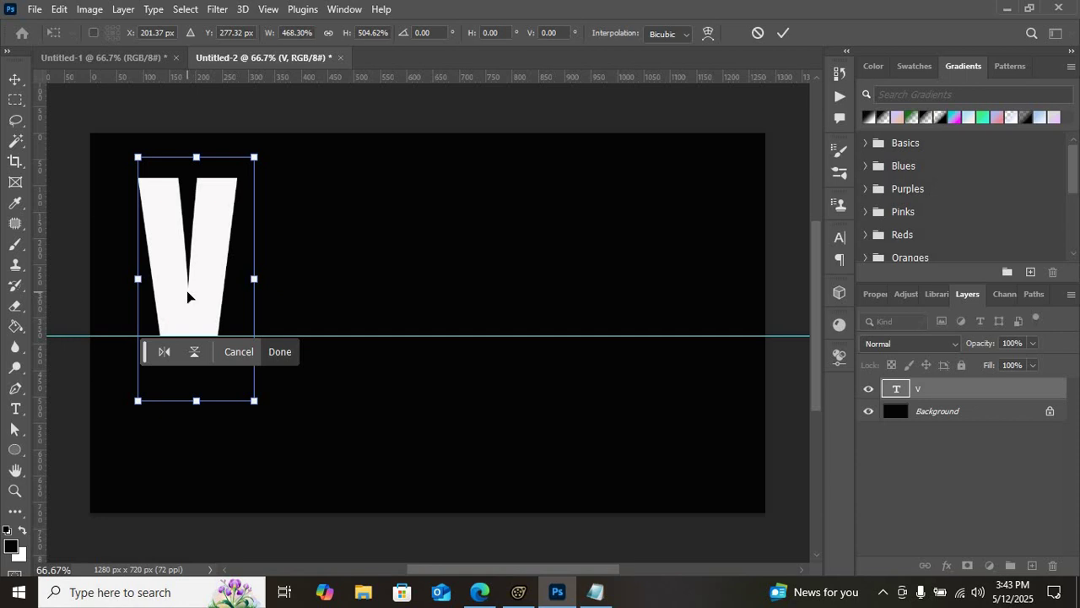
{"action": "key", "text": "Return"}
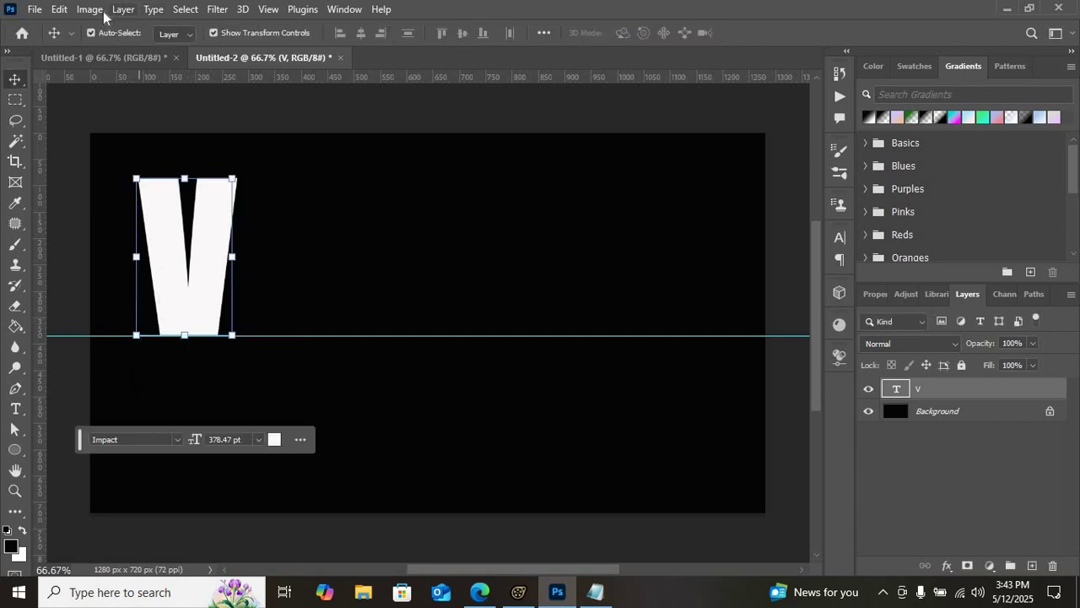
Step: Duplicate the V text layer and place the copy directly to the right of the original letter
{"action": "left_click", "coordinate": [123, 10]}
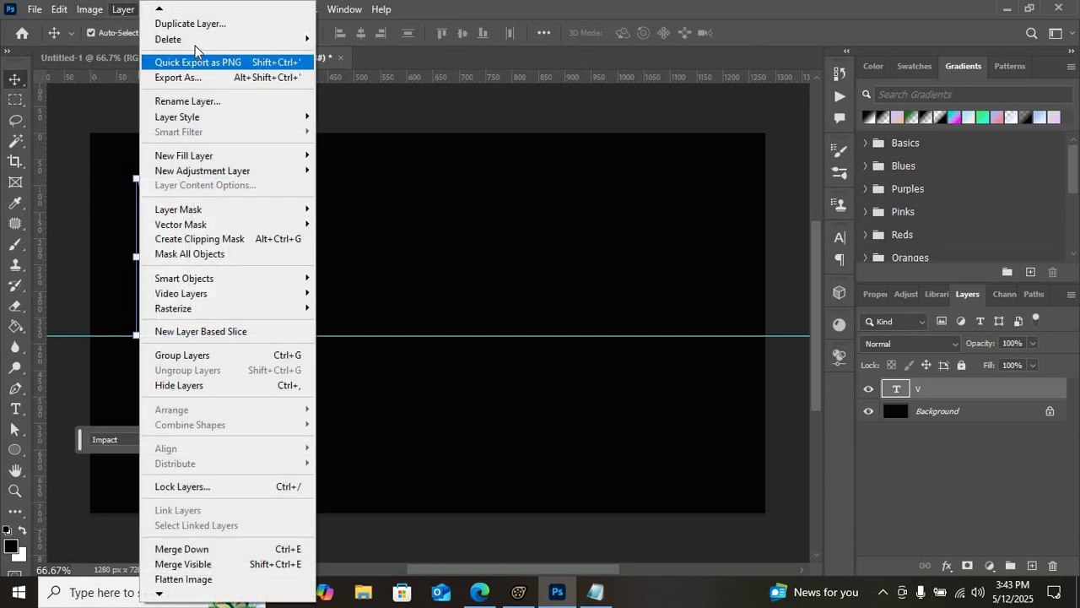
{"action": "left_click", "coordinate": [213, 32]}
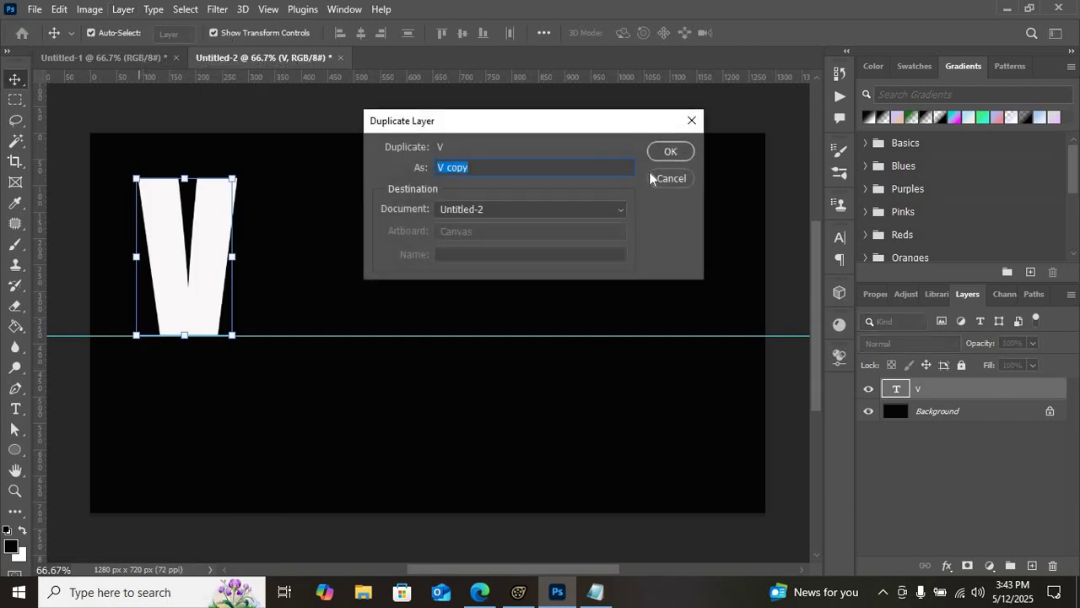
{"action": "left_click", "coordinate": [670, 153]}
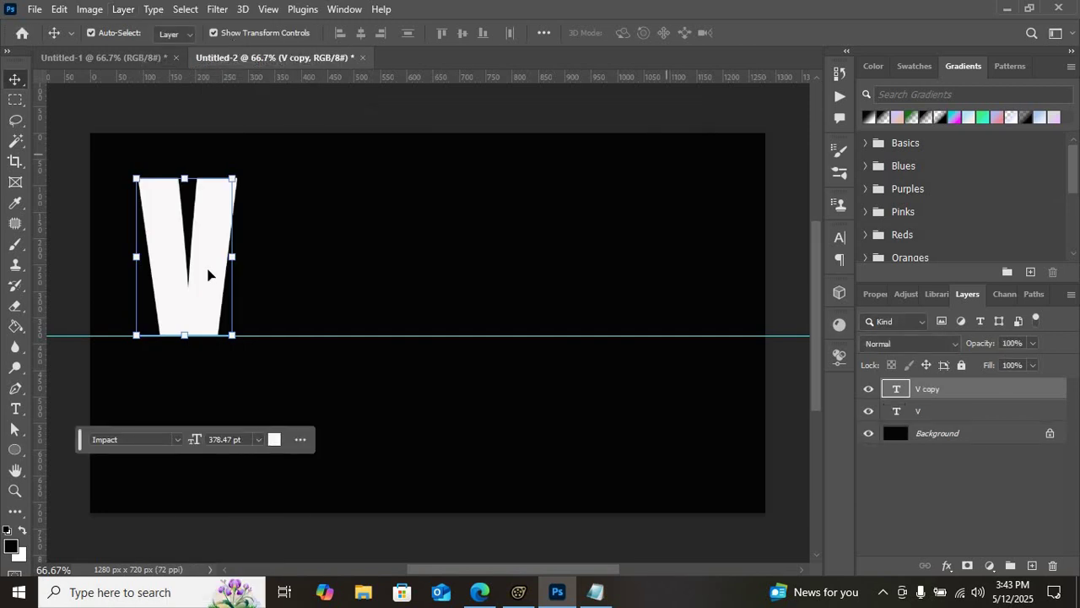
{"action": "left_click_drag", "start_coordinate": [203, 274], "coordinate": [288, 277]}
Step: Replace the letter in the V copy with O
{"action": "left_click", "coordinate": [16, 409]}
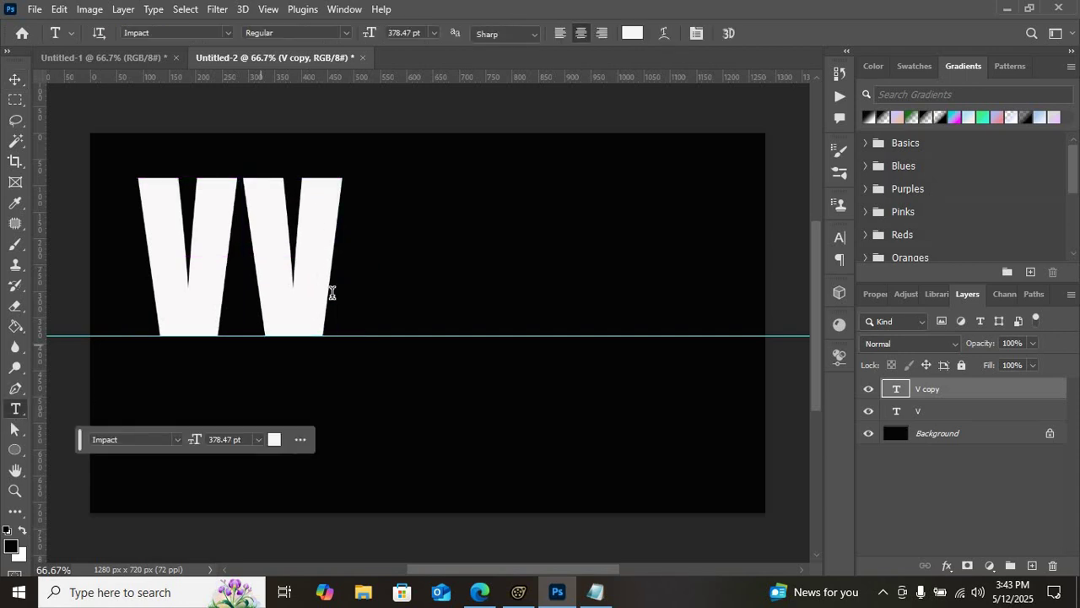
{"action": "left_click", "coordinate": [333, 292]}
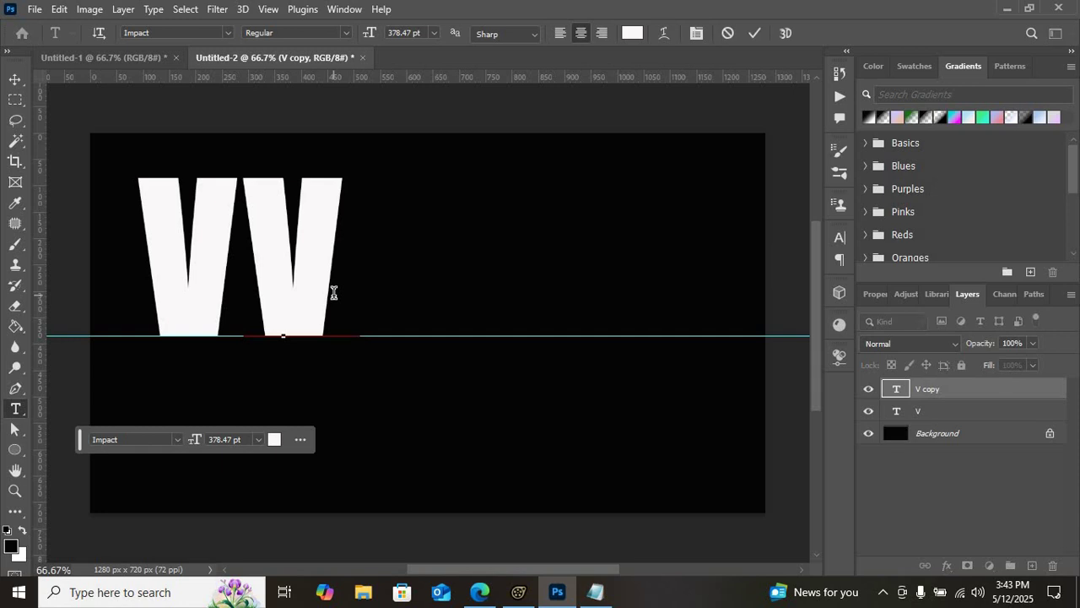
{"action": "key", "text": "BackSpace"}
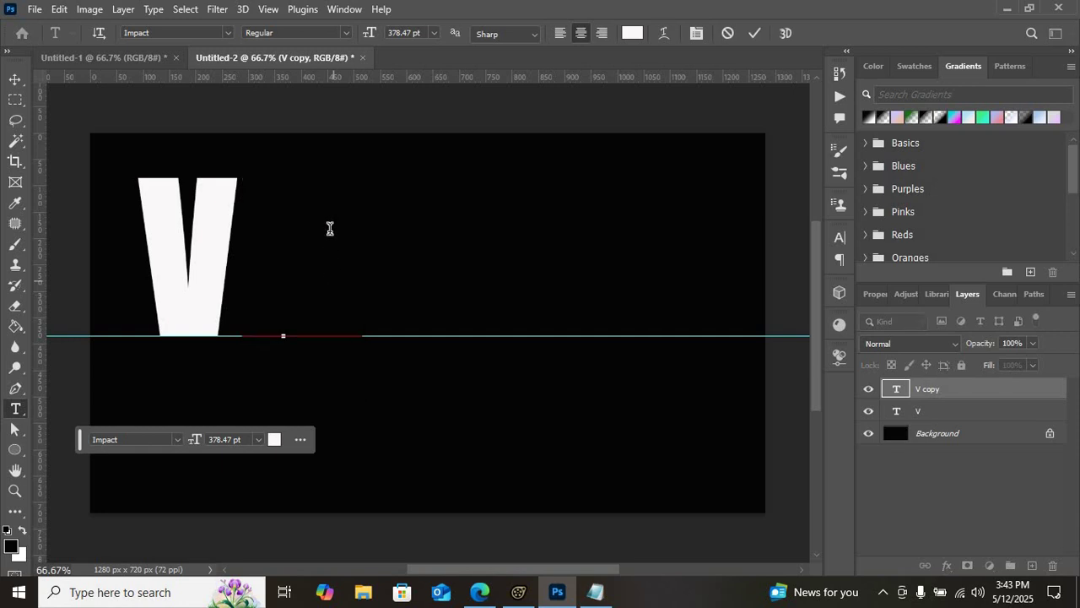
{"action": "type", "text": "O"}
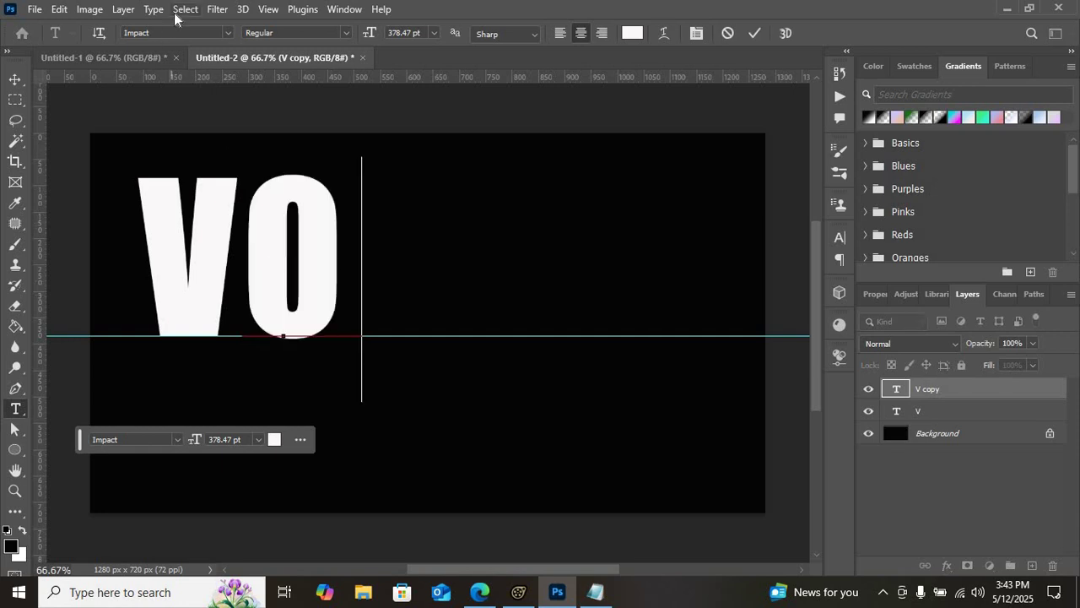
{"action": "left_click", "coordinate": [123, 9]}
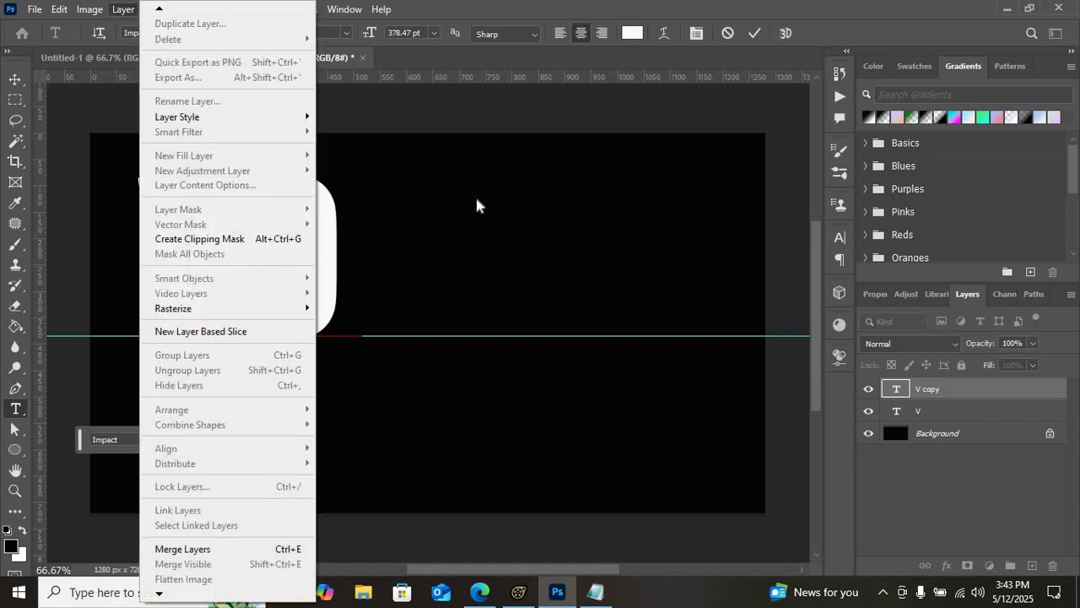
{"action": "left_click", "coordinate": [13, 81]}
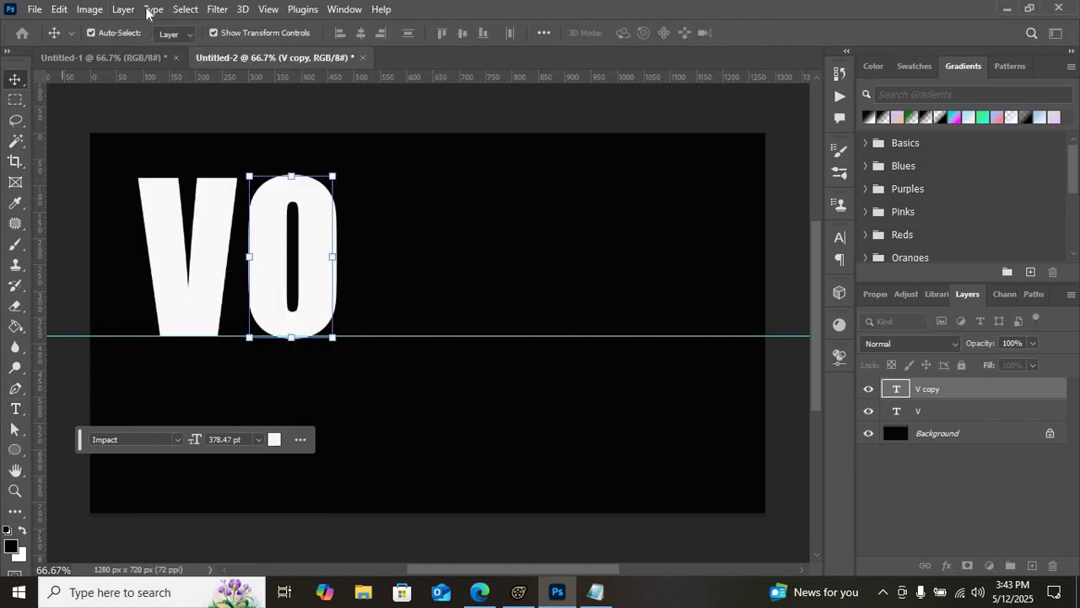
Step: Duplicate the O text layer and place the copy beside it as the third letter
{"action": "left_click", "coordinate": [124, 9]}
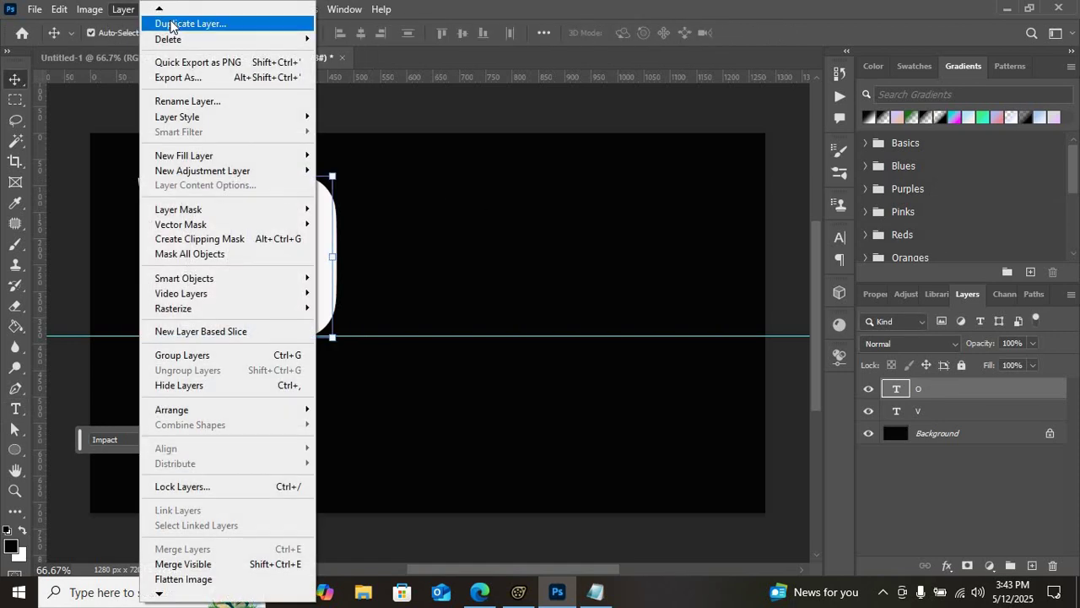
{"action": "left_click", "coordinate": [173, 25]}
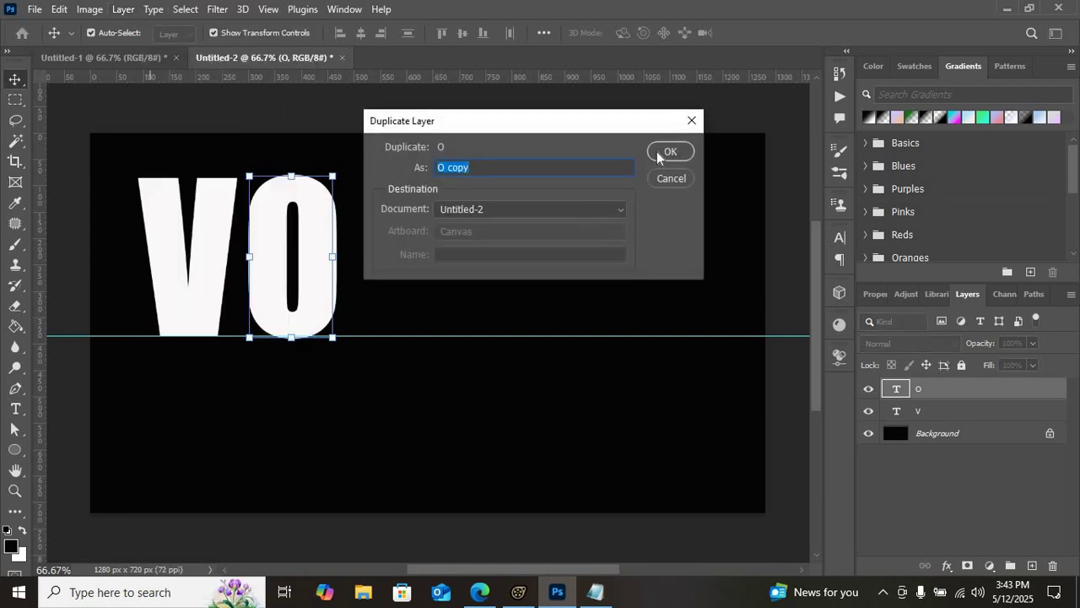
{"action": "left_click", "coordinate": [669, 151]}
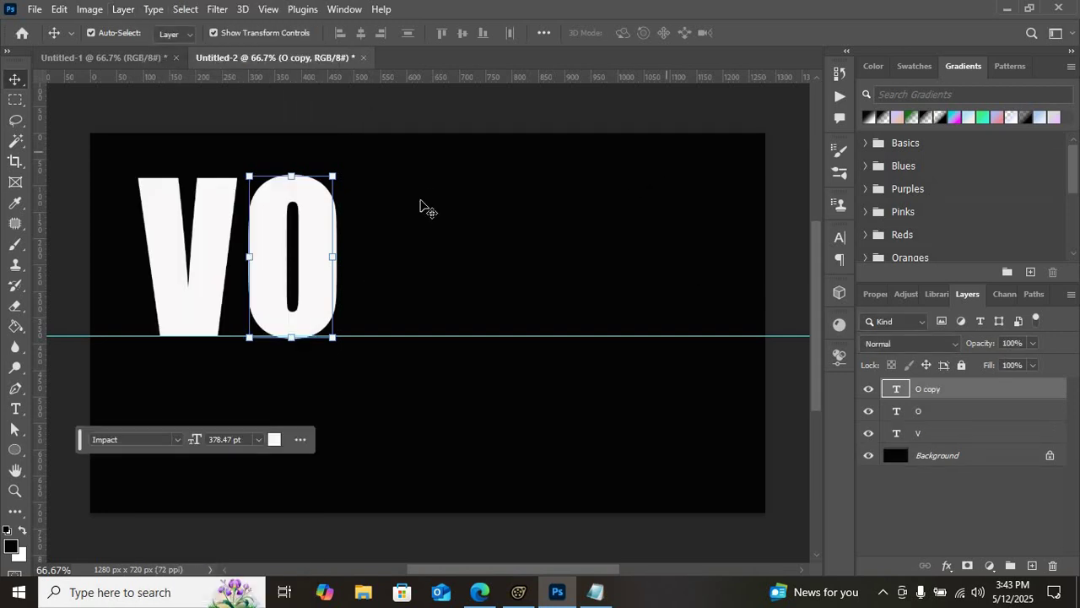
{"action": "left_click_drag", "start_coordinate": [314, 235], "coordinate": [413, 232]}
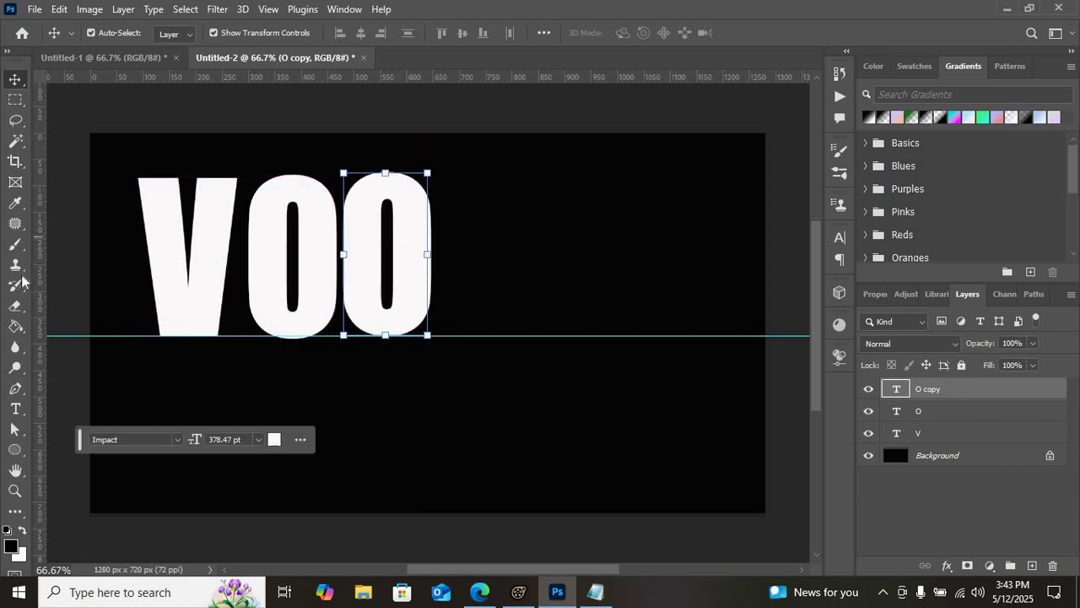
Step: Replace the letter in the O copy with Y
{"action": "left_click", "coordinate": [16, 409]}
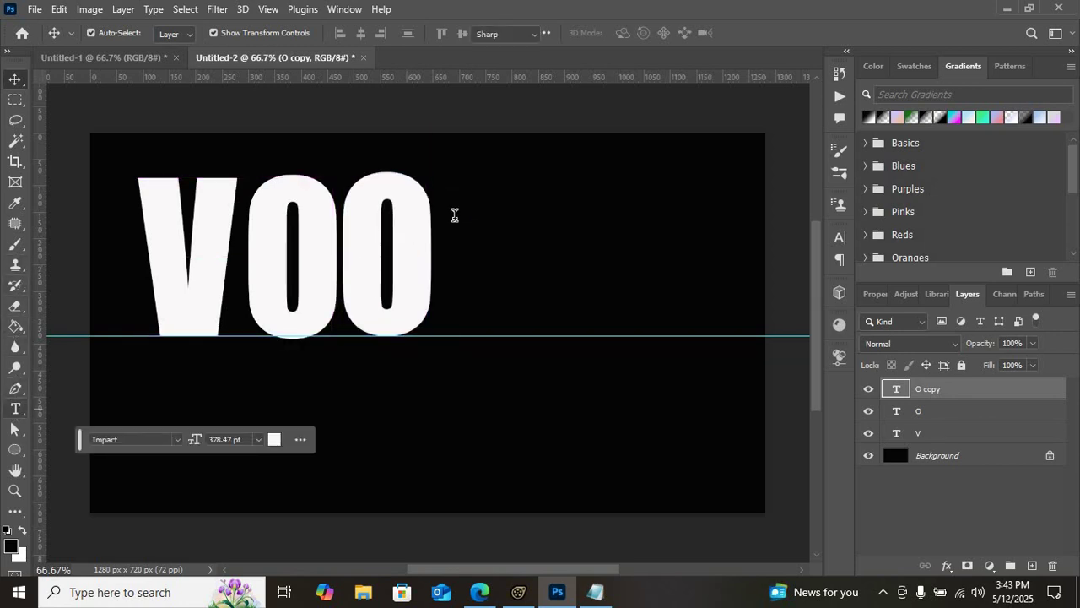
{"action": "left_click", "coordinate": [436, 237]}
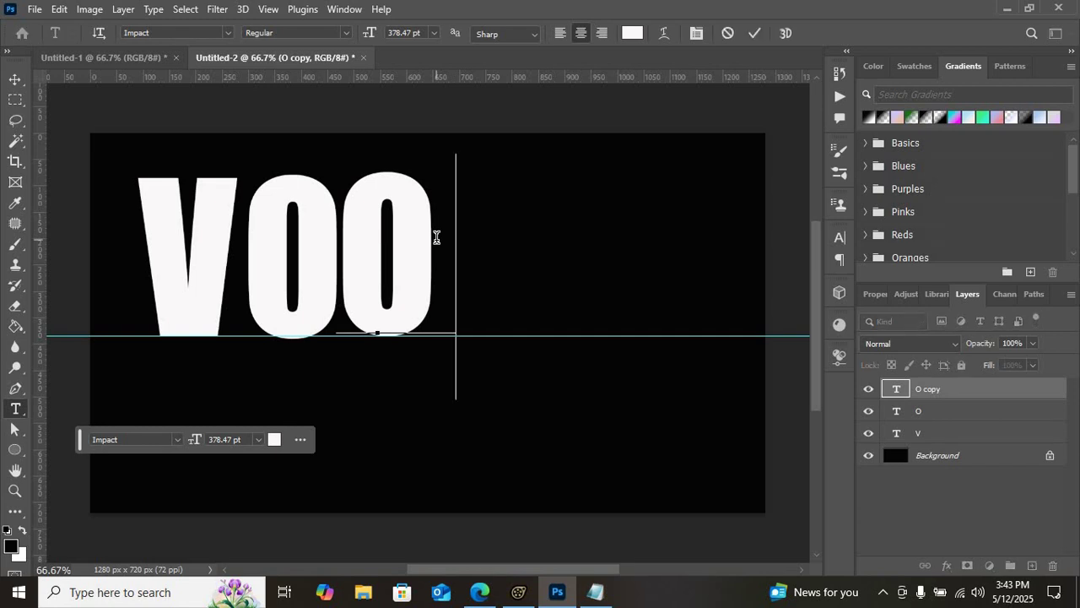
{"action": "key", "text": "BackSpace"}
{"action": "type", "text": "Y"}
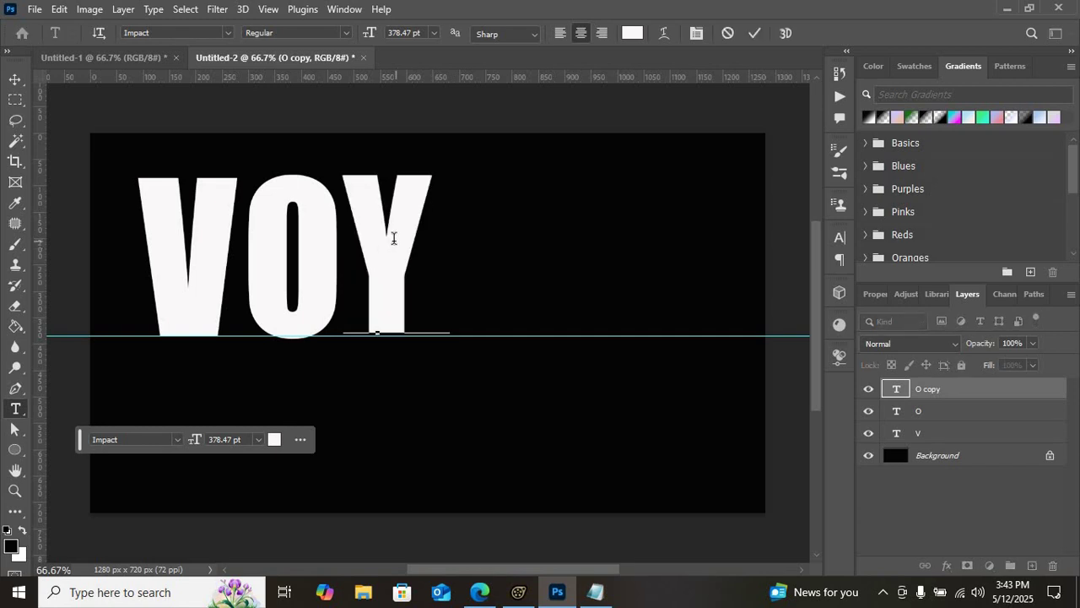
{"action": "left_click", "coordinate": [125, 9]}
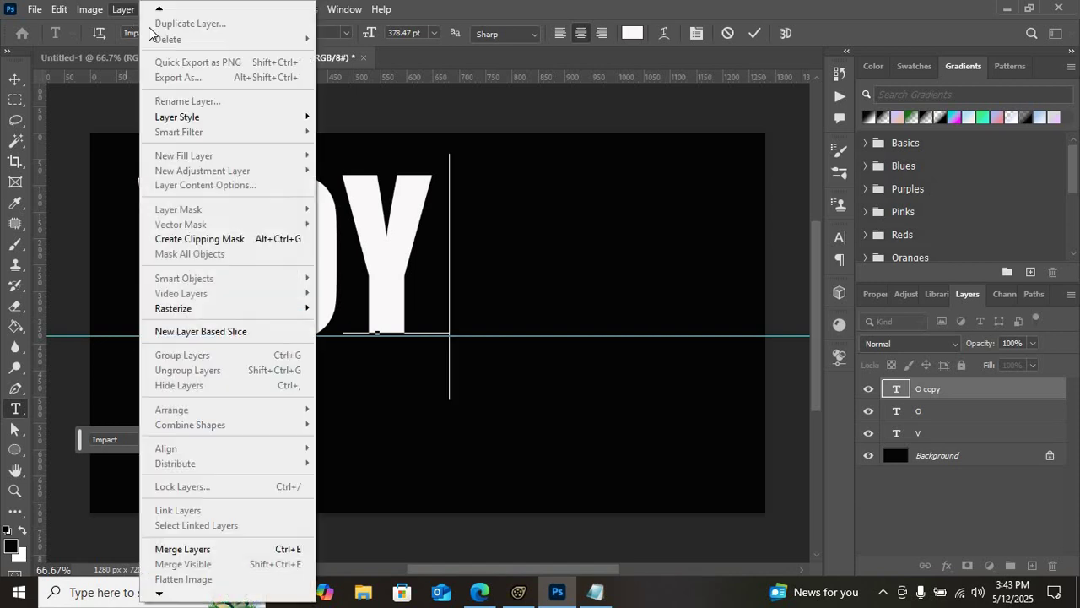
{"action": "left_click", "coordinate": [10, 80]}
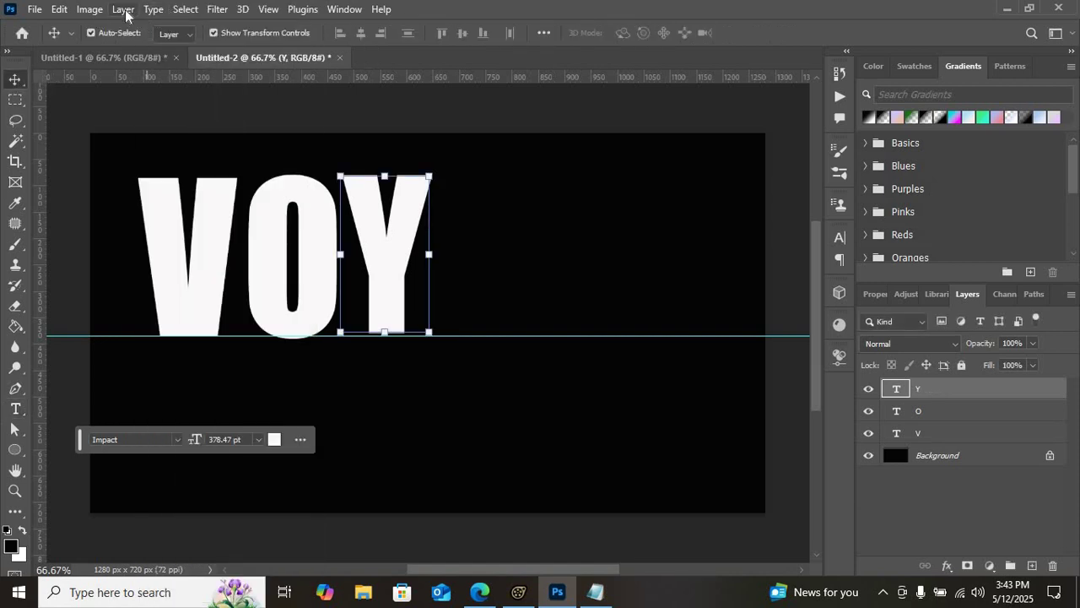
Step: Duplicate the Y text layer and place the copy beside it as the fourth letter
{"action": "left_click", "coordinate": [125, 10]}
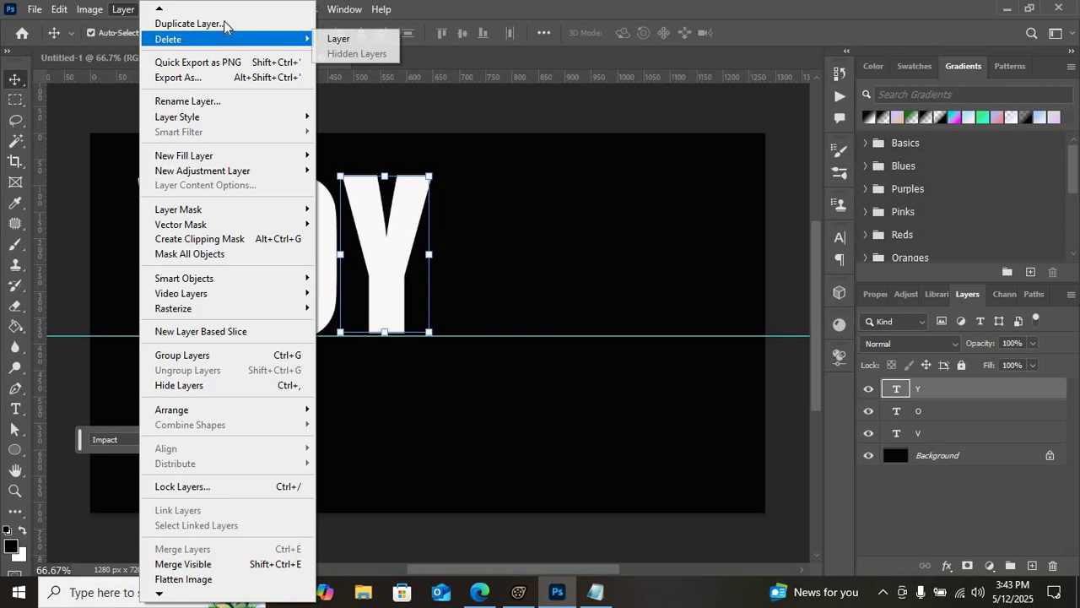
{"action": "left_click", "coordinate": [215, 24]}
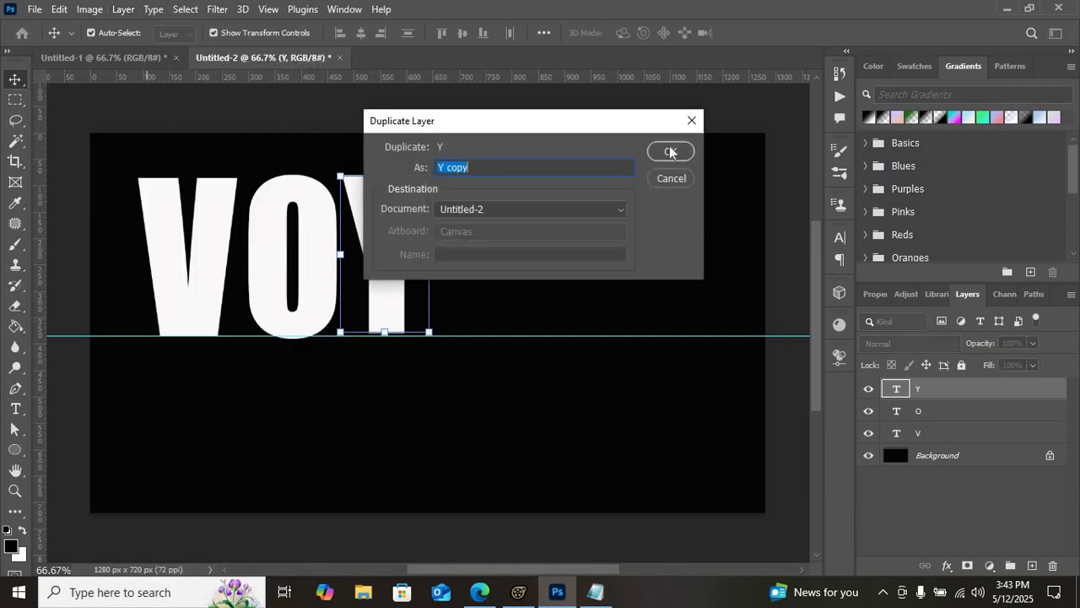
{"action": "left_click", "coordinate": [670, 152]}
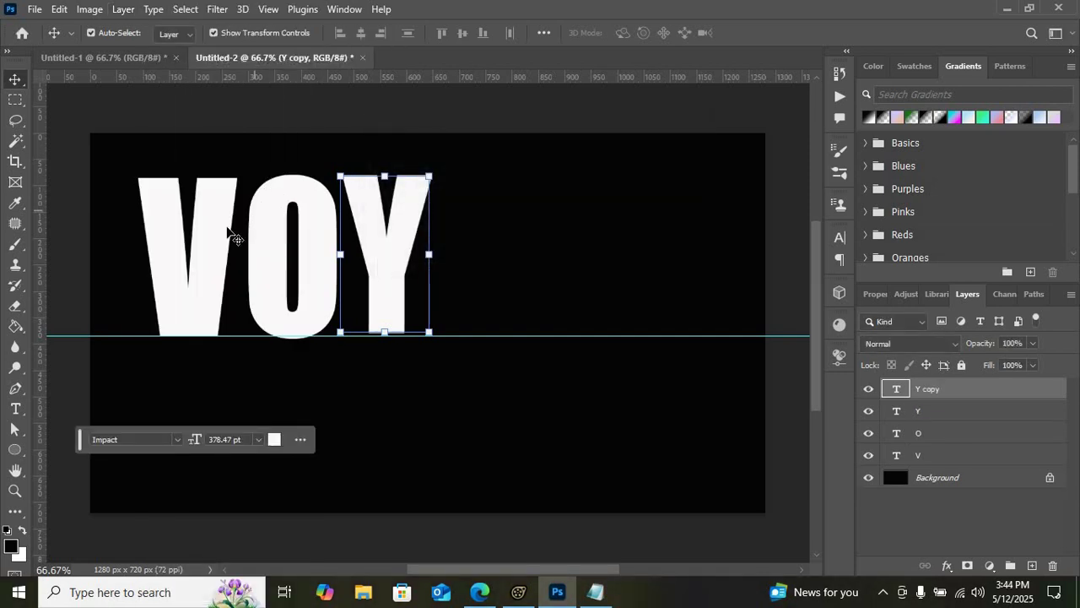
{"action": "left_click_drag", "start_coordinate": [378, 258], "coordinate": [477, 264]}
Step: Replace the letter in the Y copy with A
{"action": "left_click", "coordinate": [16, 409]}
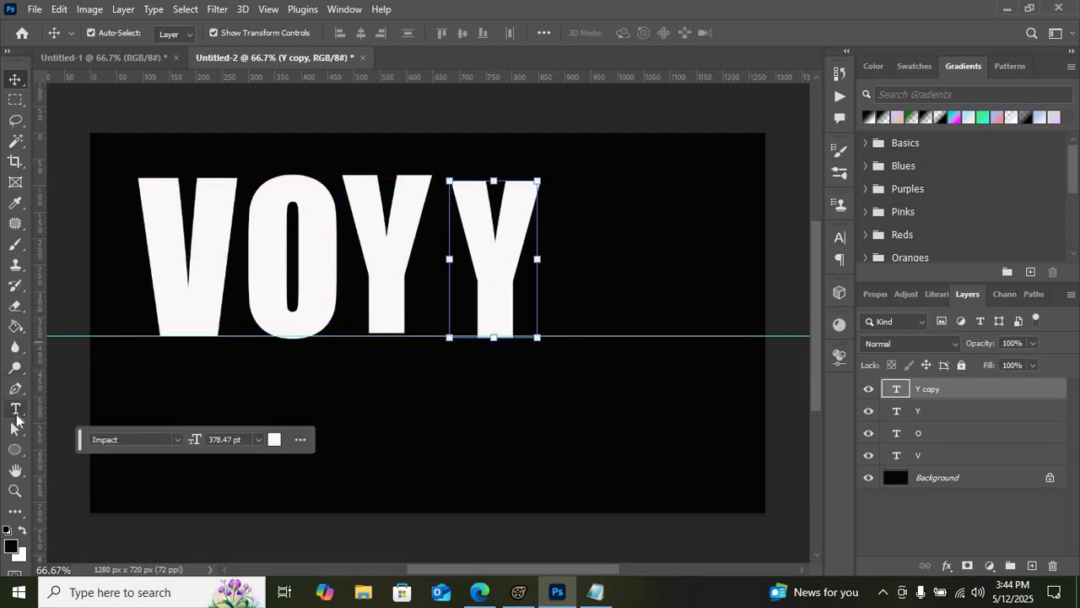
{"action": "left_click", "coordinate": [525, 270]}
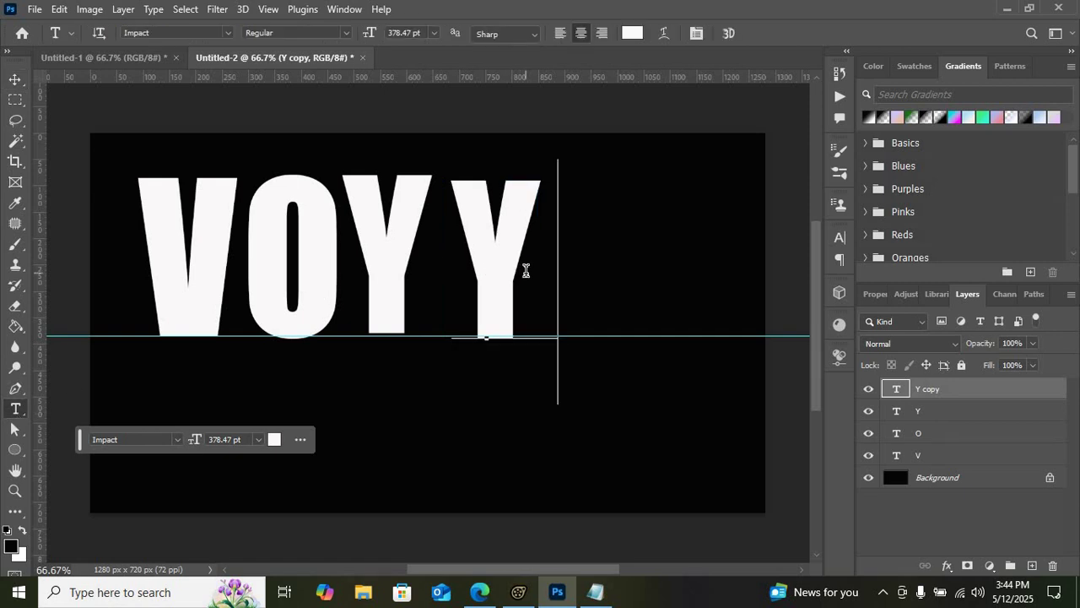
{"action": "key", "text": "BackSpace"}
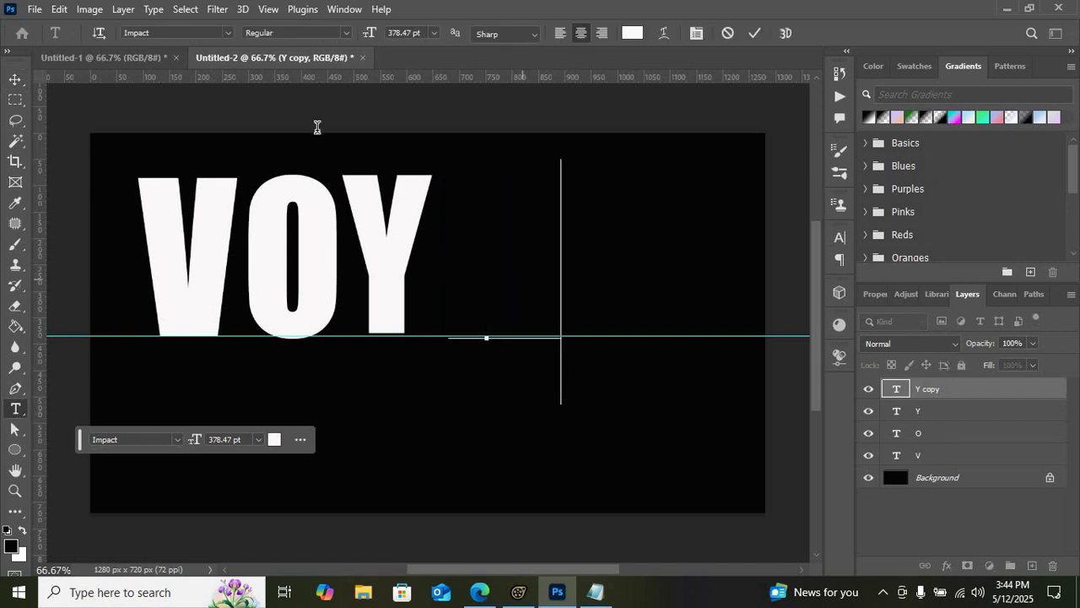
{"action": "type", "text": "A"}
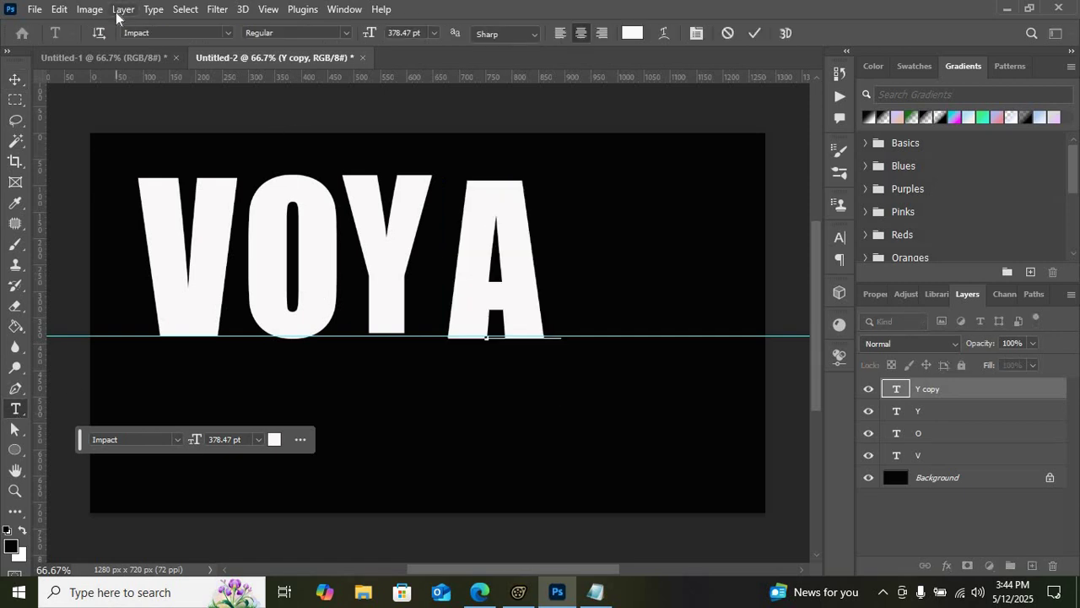
{"action": "left_click", "coordinate": [15, 78]}
Step: Duplicate the A text layer under the name G and place the copy beside it as the fifth letter
{"action": "left_click", "coordinate": [123, 9]}
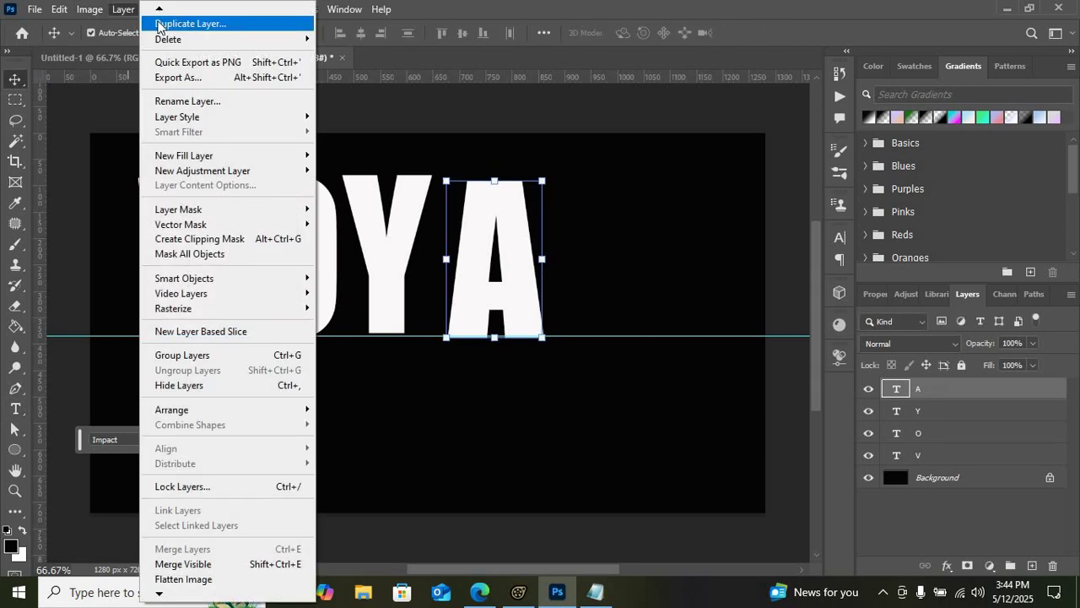
{"action": "left_click", "coordinate": [158, 26]}
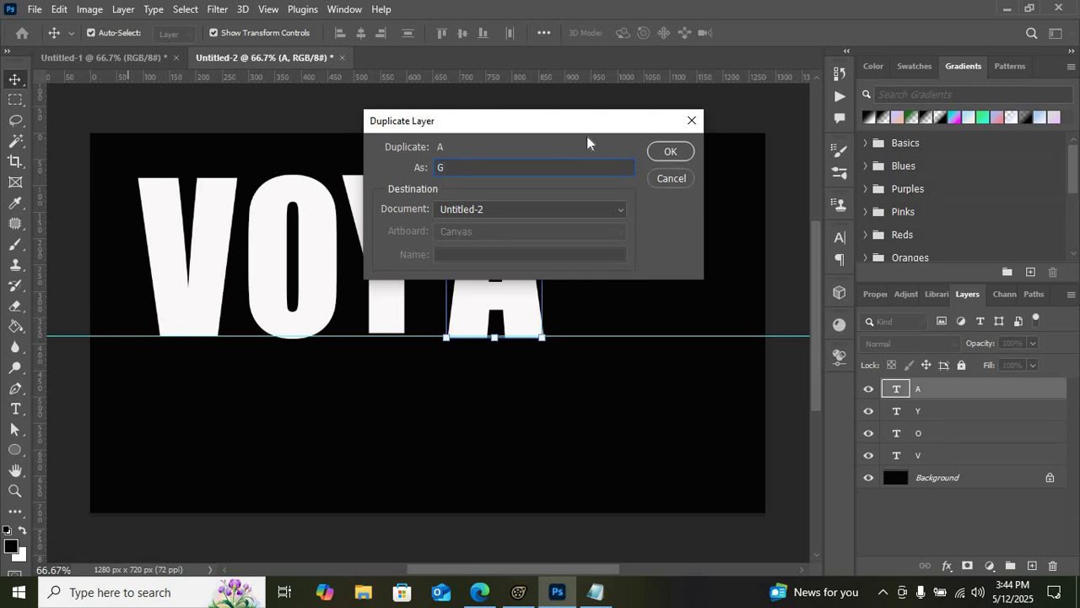
{"action": "left_click", "coordinate": [670, 152]}
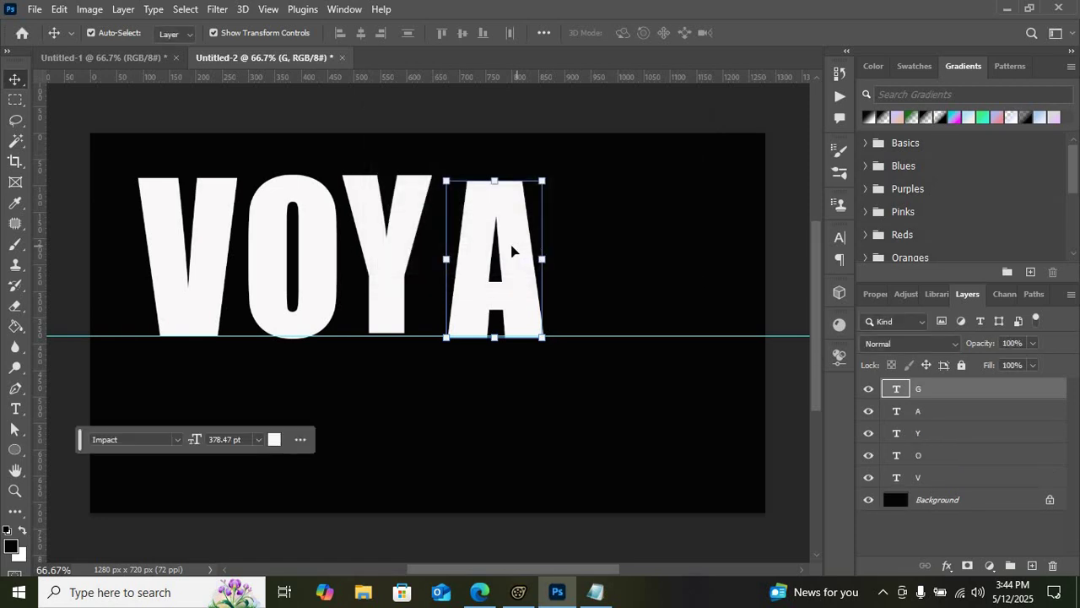
{"action": "left_click_drag", "start_coordinate": [540, 249], "coordinate": [623, 252]}
Step: Replace the duplicated A in the fifth position with the letter G
{"action": "left_click", "coordinate": [17, 411]}
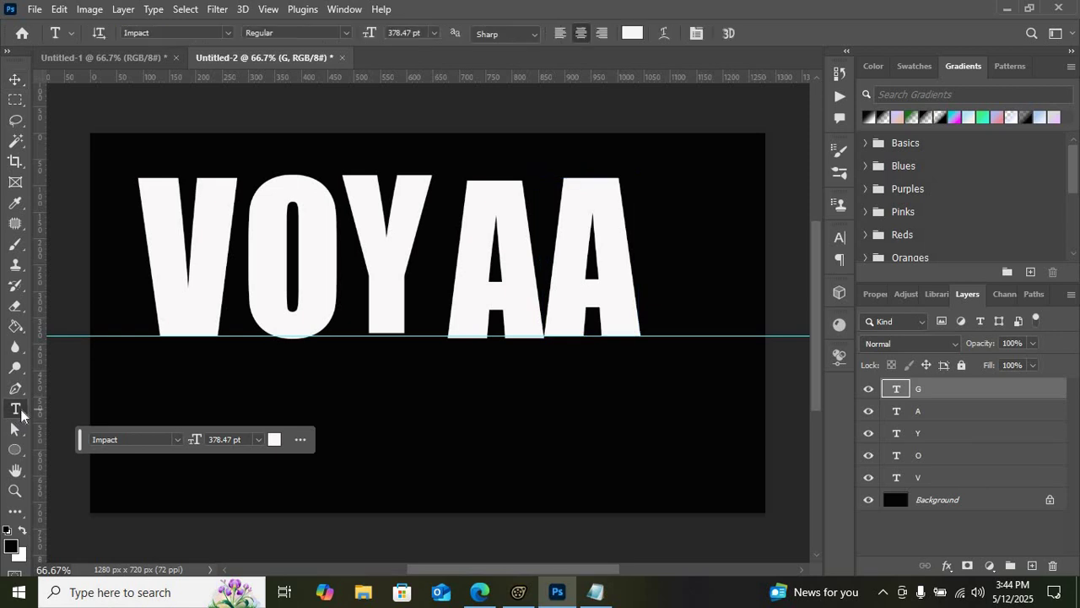
{"action": "left_click", "coordinate": [636, 277]}
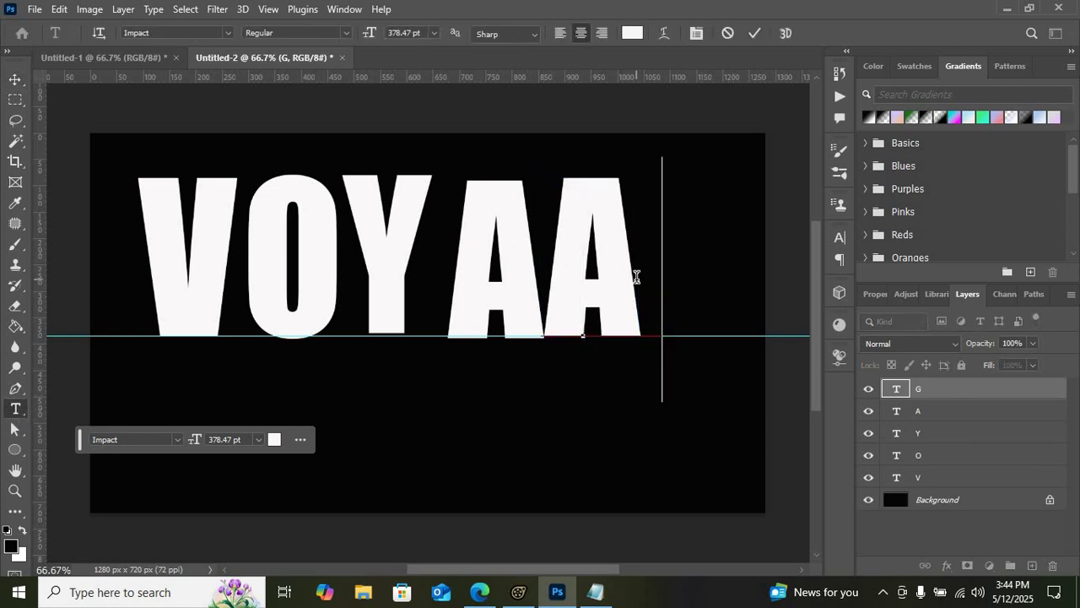
{"action": "key", "text": "BackSpace"}
{"action": "type", "text": "G"}
{"action": "left_click", "coordinate": [14, 84]}
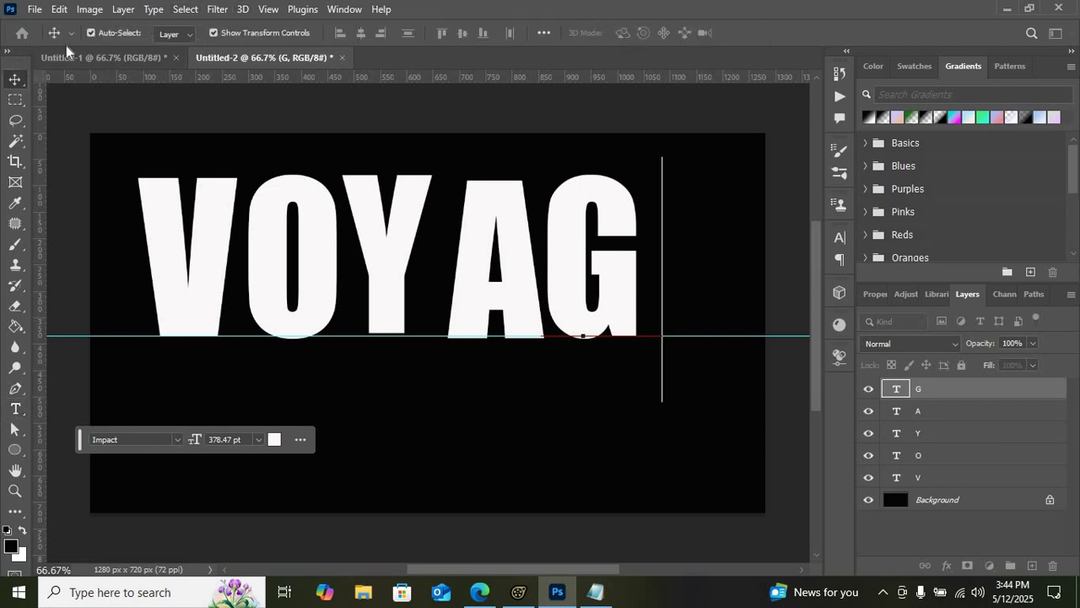
Step: Duplicate the G text layer and place the copy beside it as the sixth letter
{"action": "left_click", "coordinate": [123, 9]}
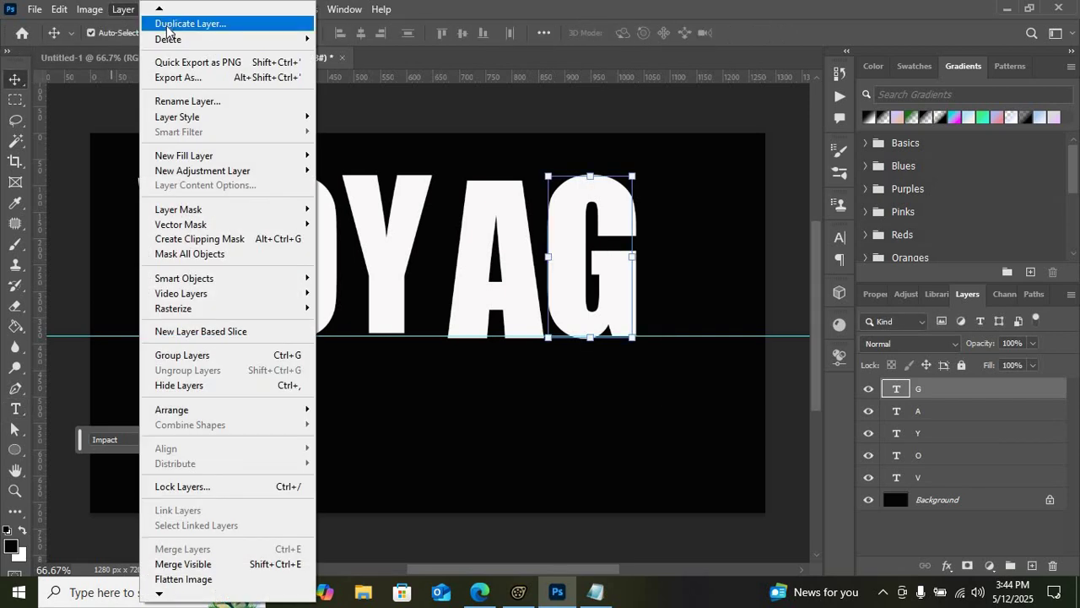
{"action": "left_click", "coordinate": [268, 24]}
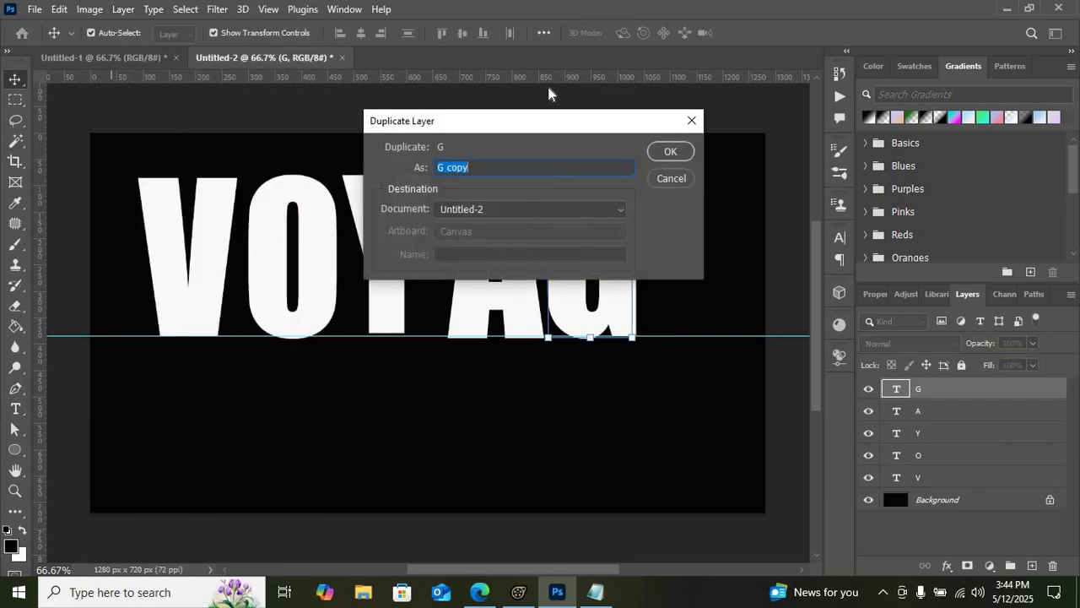
{"action": "left_click", "coordinate": [674, 153]}
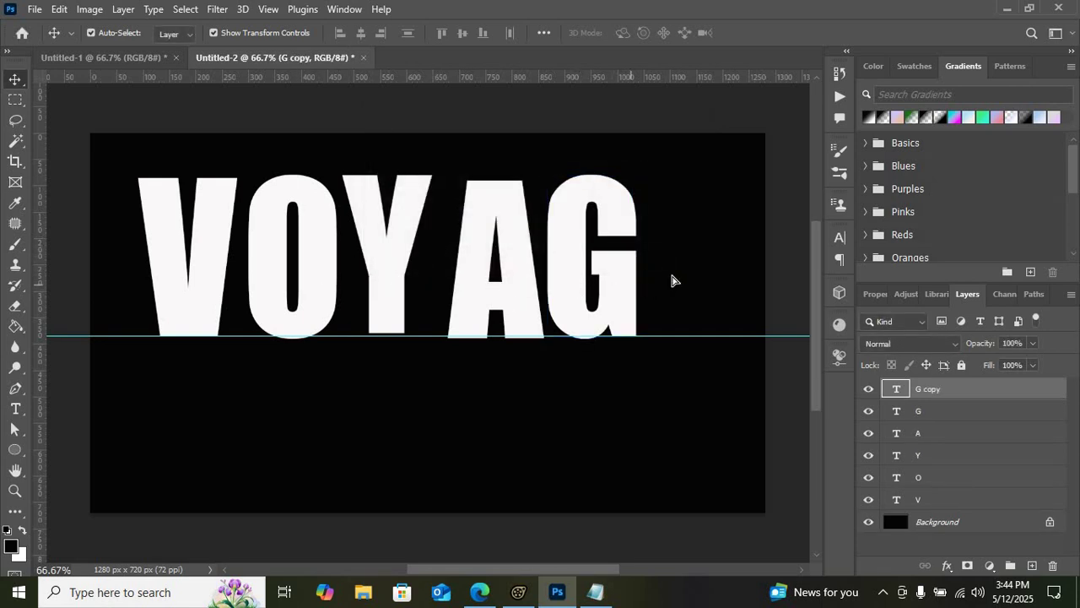
{"action": "left_click_drag", "start_coordinate": [673, 282], "coordinate": [776, 269]}
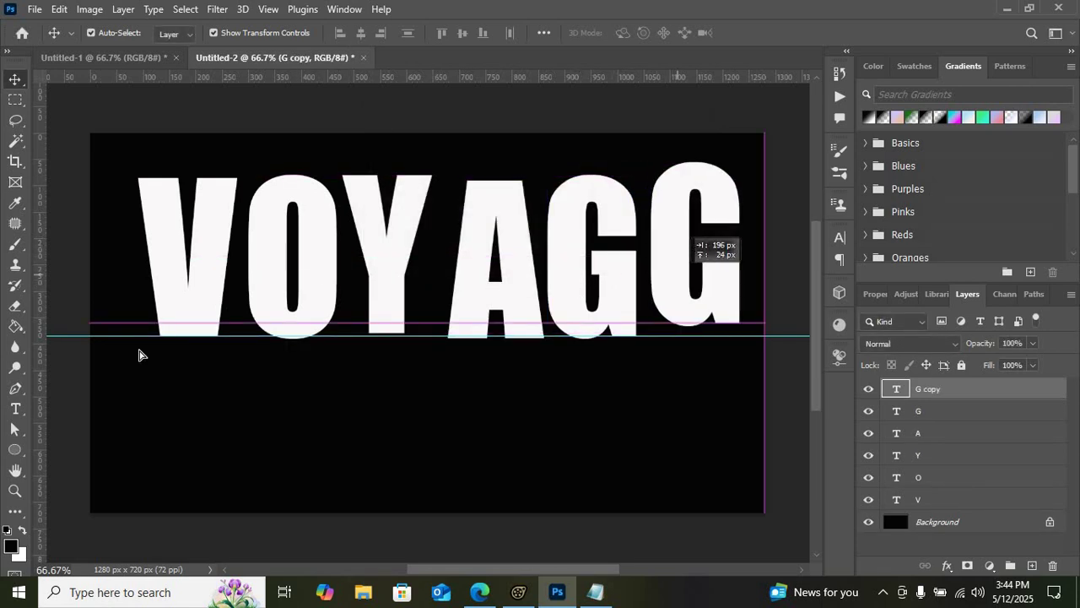
Step: Replace the letter in the G copy with E
{"action": "left_click", "coordinate": [15, 409]}
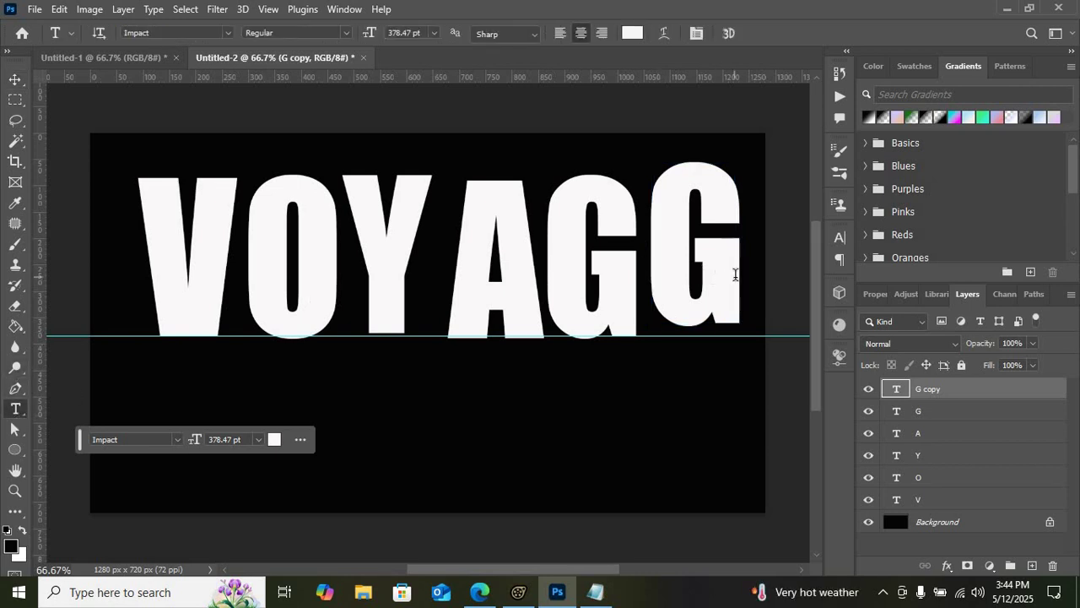
{"action": "left_click", "coordinate": [736, 274]}
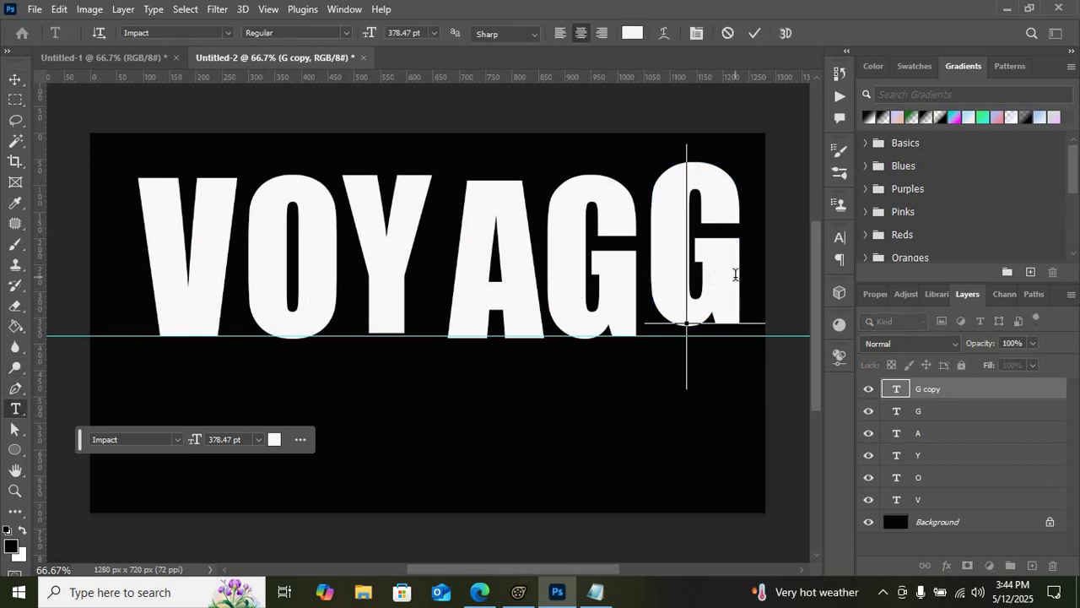
{"action": "key", "text": "BackSpace"}
{"action": "type", "text": "E"}
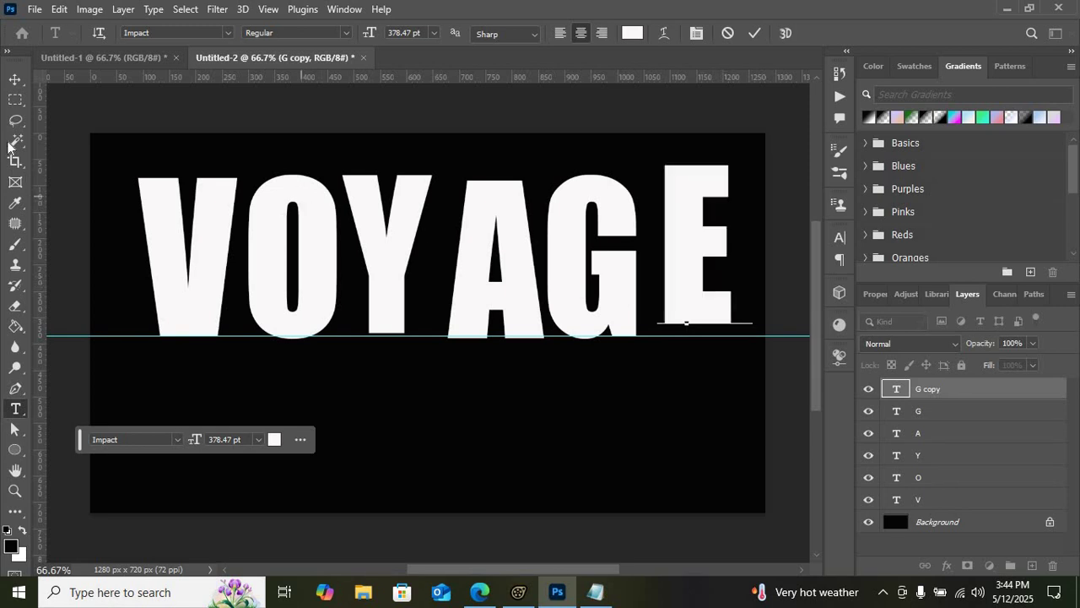
{"action": "left_click", "coordinate": [15, 78]}
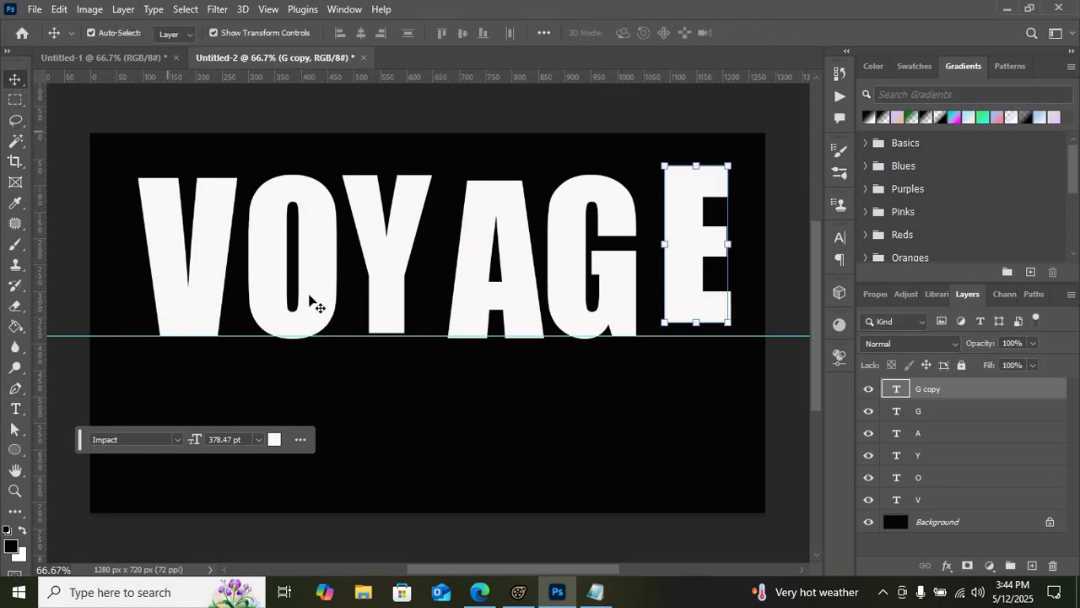
Step: Move the O and Y closer to the V with their bases on the guide, fine-tuning the gap between O and Y
{"action": "left_click_drag", "start_coordinate": [313, 302], "coordinate": [394, 287]}
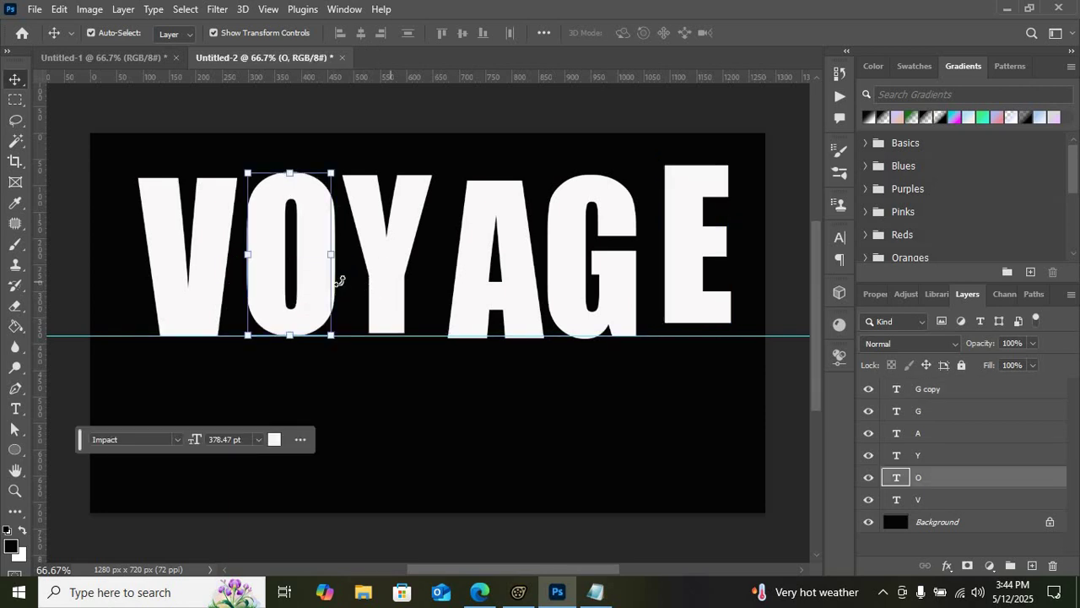
{"action": "left_click_drag", "start_coordinate": [322, 285], "coordinate": [368, 295]}
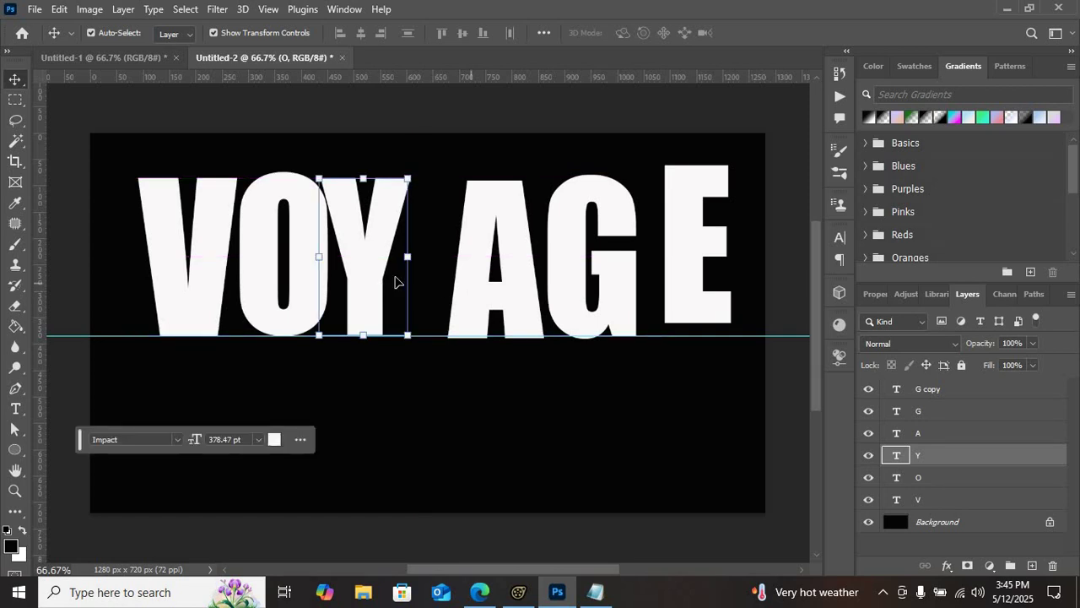
{"action": "key", "text": "Right"}
{"action": "key", "text": "Right"}
{"action": "key", "text": "Right"}
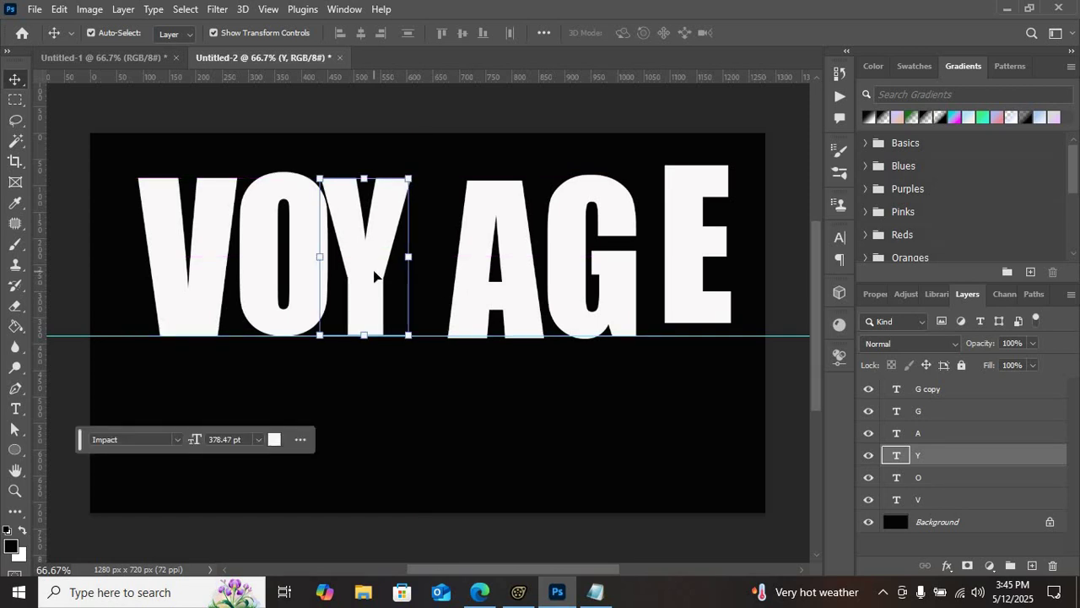
{"action": "key", "text": "Right"}
{"action": "key", "text": "Right"}
{"action": "key", "text": "Right"}
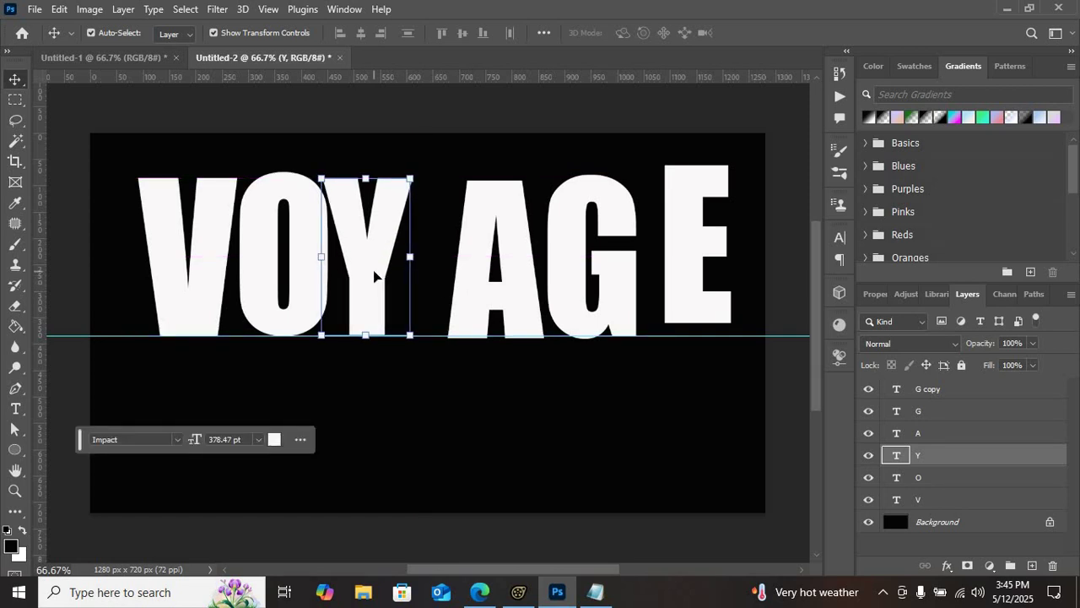
{"action": "key", "text": "Right"}
{"action": "key", "text": "Right"}
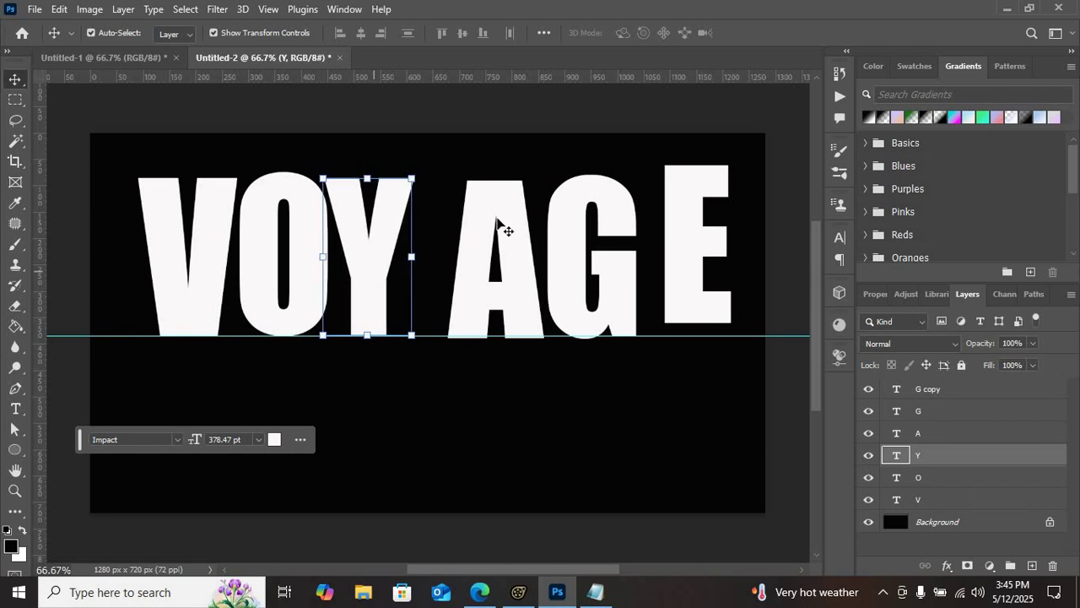
Step: Move the A, G and E closer to the preceding letters and align their bases with the horizontal guide
{"action": "left_click_drag", "start_coordinate": [511, 239], "coordinate": [473, 231]}
{"action": "left_click_drag", "start_coordinate": [566, 251], "coordinate": [567, 251]}
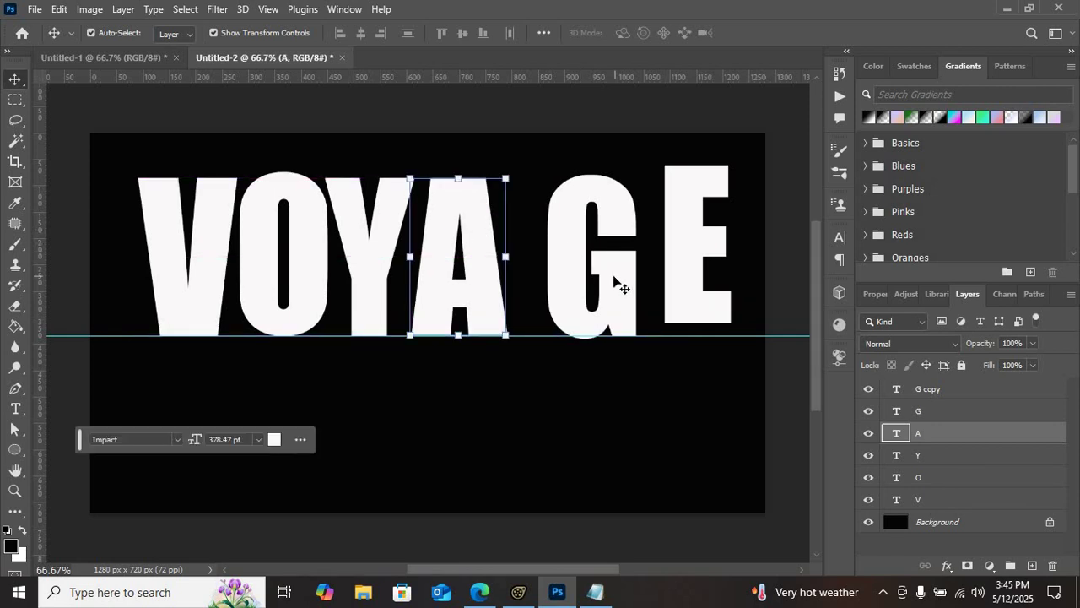
{"action": "mouse_move", "coordinate": [619, 287]}
{"action": "left_mouse_down"}
{"action": "mouse_move", "coordinate": [581, 276]}
{"action": "mouse_move", "coordinate": [614, 277]}
{"action": "left_mouse_up"}
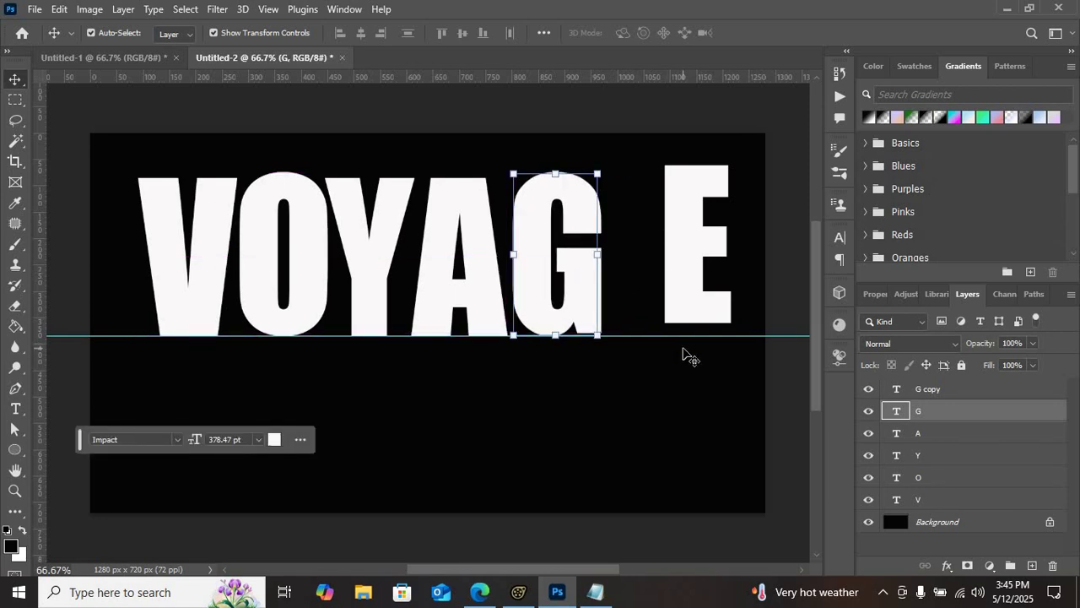
{"action": "left_click_drag", "start_coordinate": [680, 255], "coordinate": [627, 267]}
{"action": "left_click", "coordinate": [617, 394]}
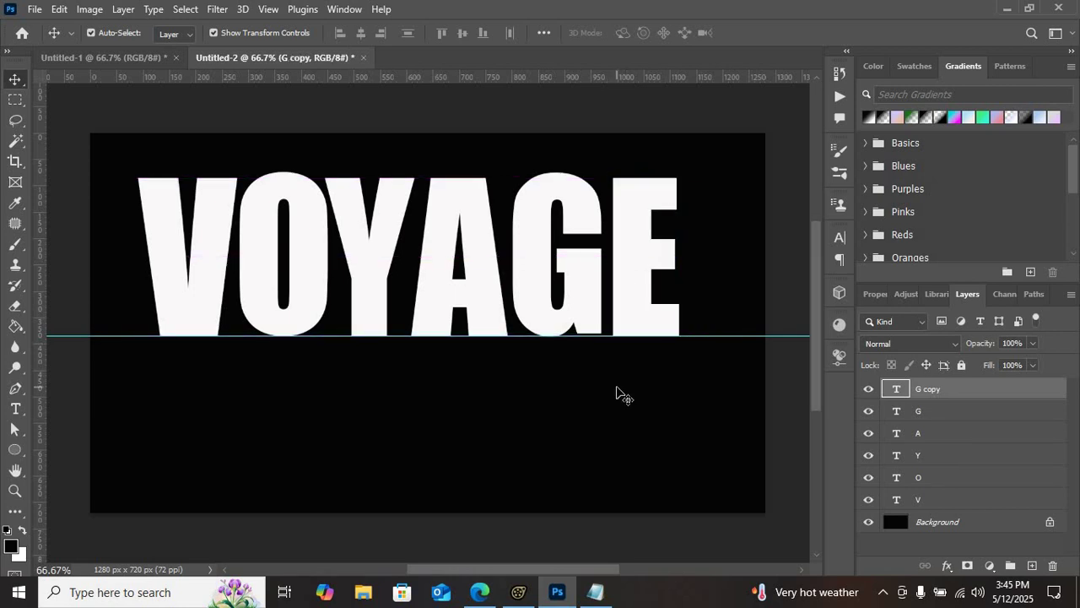
Step: Nudge the Y slightly toward the A to widen its gap from the O
{"action": "left_click", "coordinate": [374, 282]}
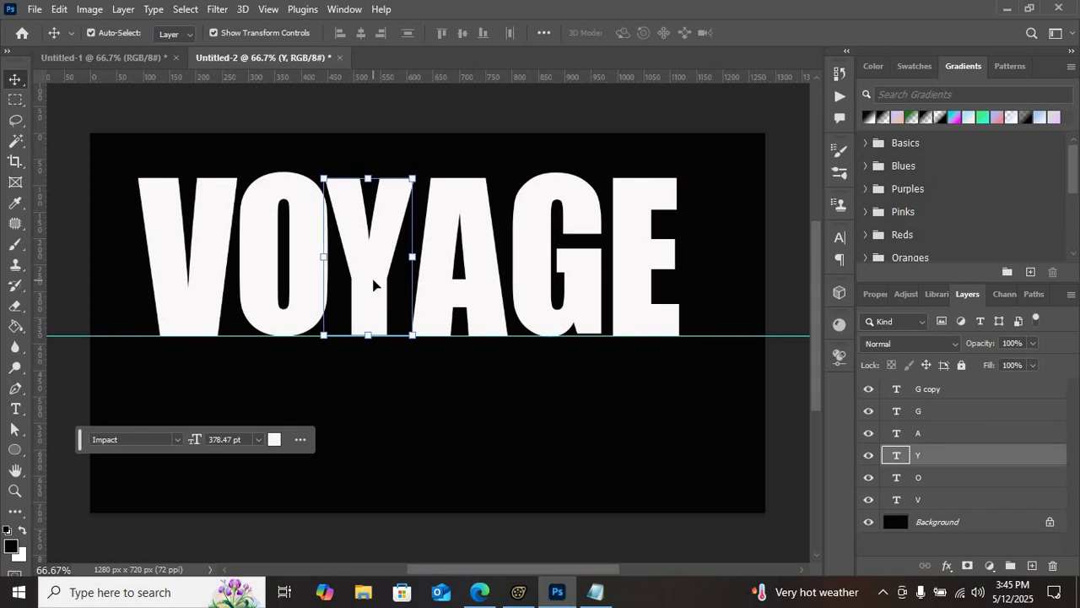
{"action": "key", "text": "Right"}
{"action": "key", "text": "Right"}
{"action": "key", "text": "Right"}
{"action": "key", "text": "Right"}
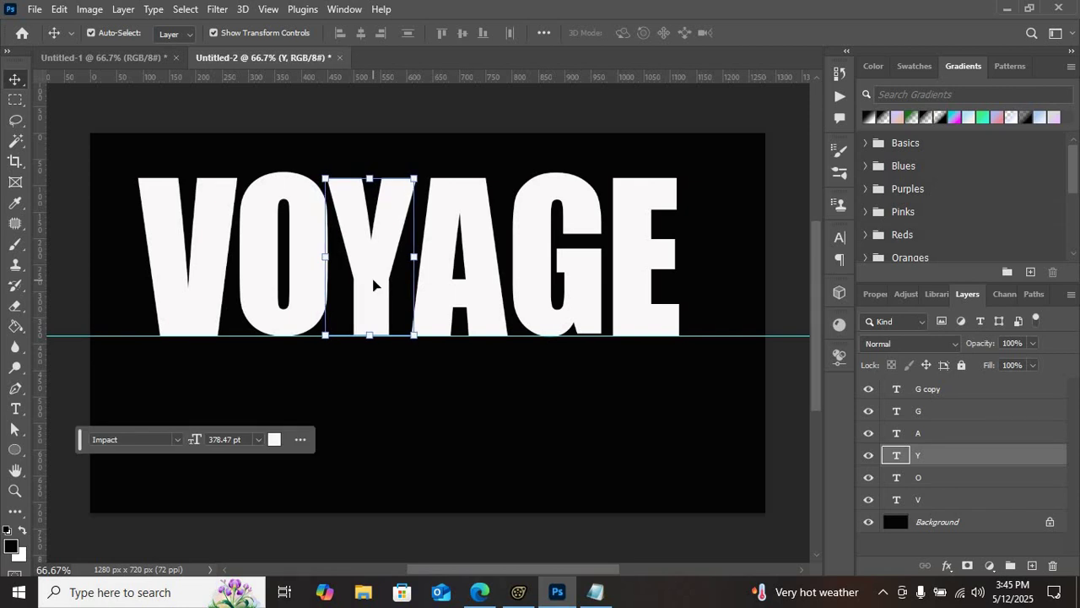
{"action": "key", "text": "Right"}
{"action": "key", "text": "Right"}
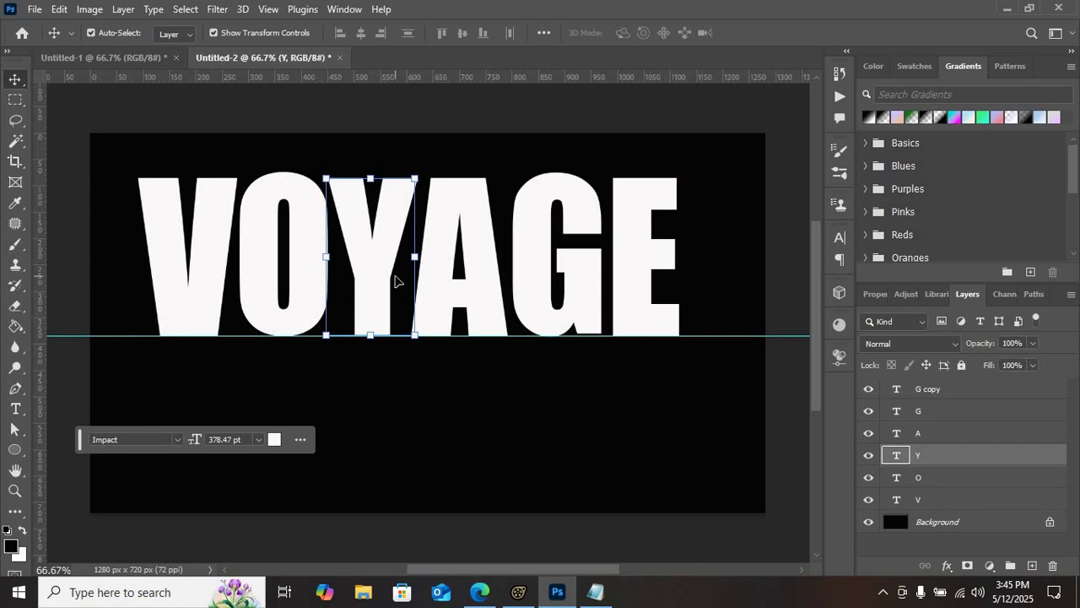
{"action": "key", "text": "Right"}
{"action": "key", "text": "Right"}
{"action": "key", "text": "Right"}
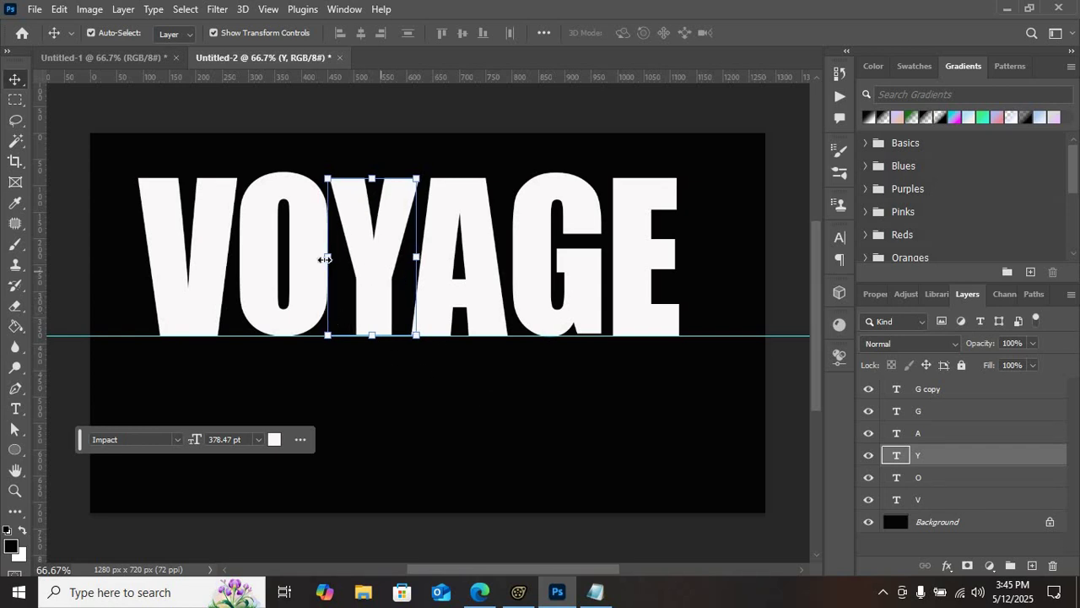
Step: Nudge the O slightly away from the V to even out the letter spacing
{"action": "left_click", "coordinate": [309, 262]}
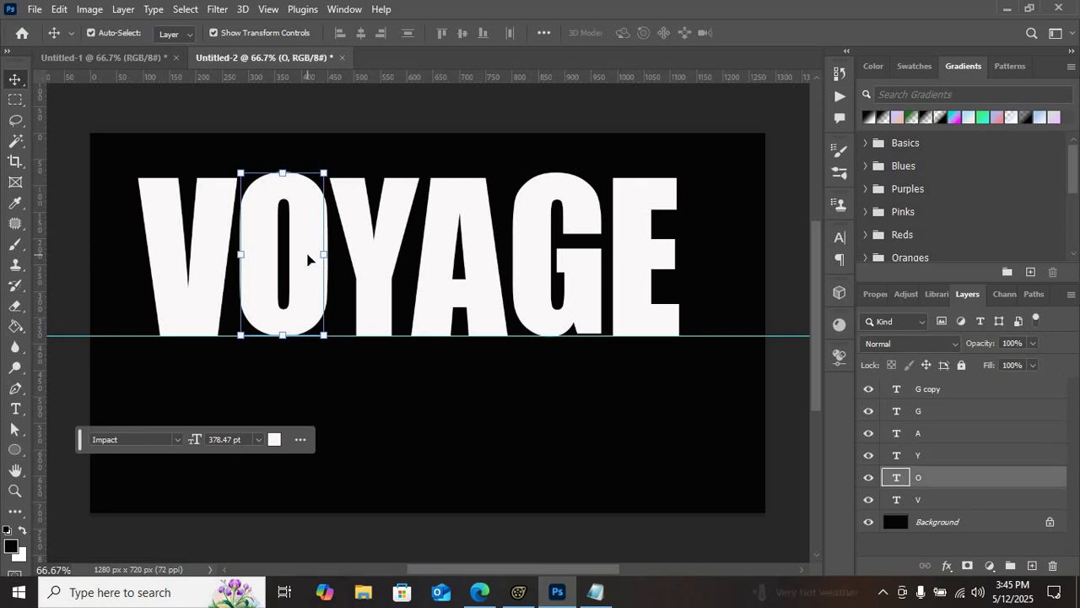
{"action": "key", "text": "Right"}
{"action": "key", "text": "Right"}
{"action": "key", "text": "Right"}
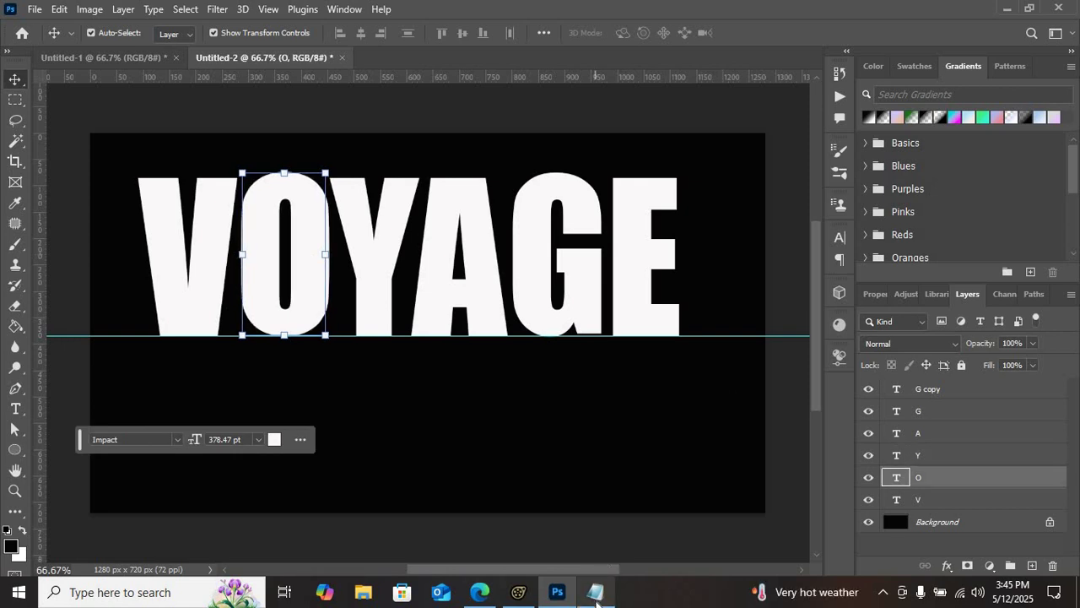
Step: Switch to Notepad to read the note for the next stage, and return to Photoshop
{"action": "left_click", "coordinate": [596, 593]}
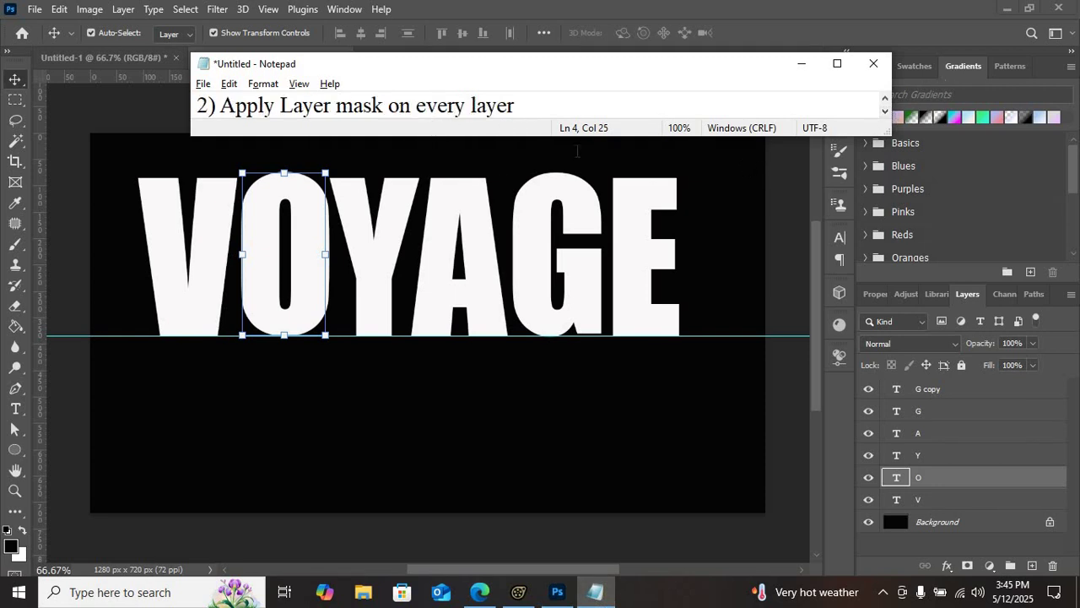
{"action": "key", "text": "alt+Tab"}
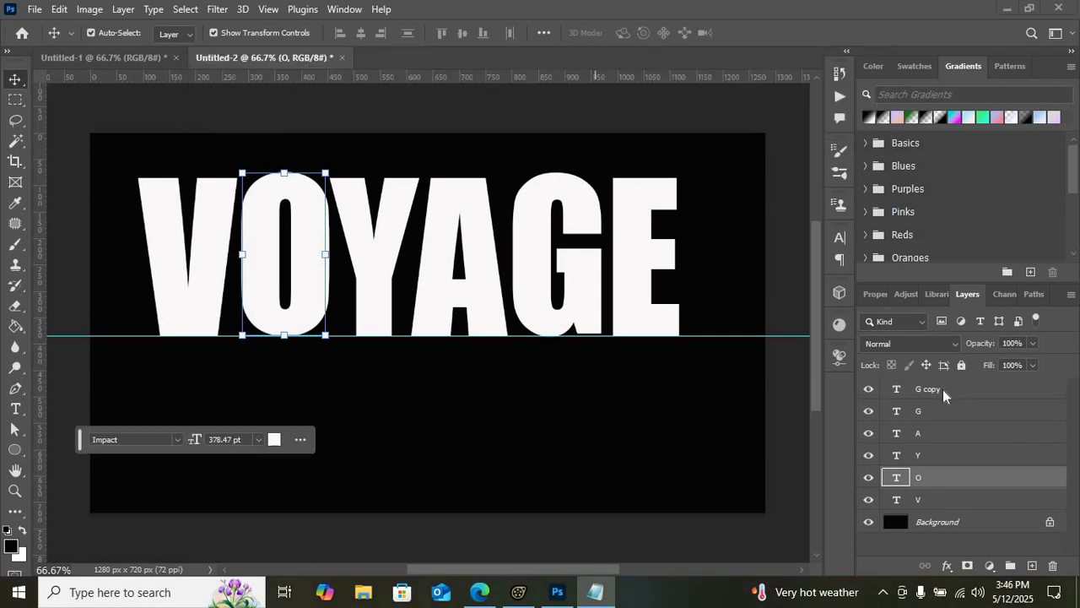
Step: Identify the G copy layer by toggling its visibility and rename it E
{"action": "left_click", "coordinate": [867, 393]}
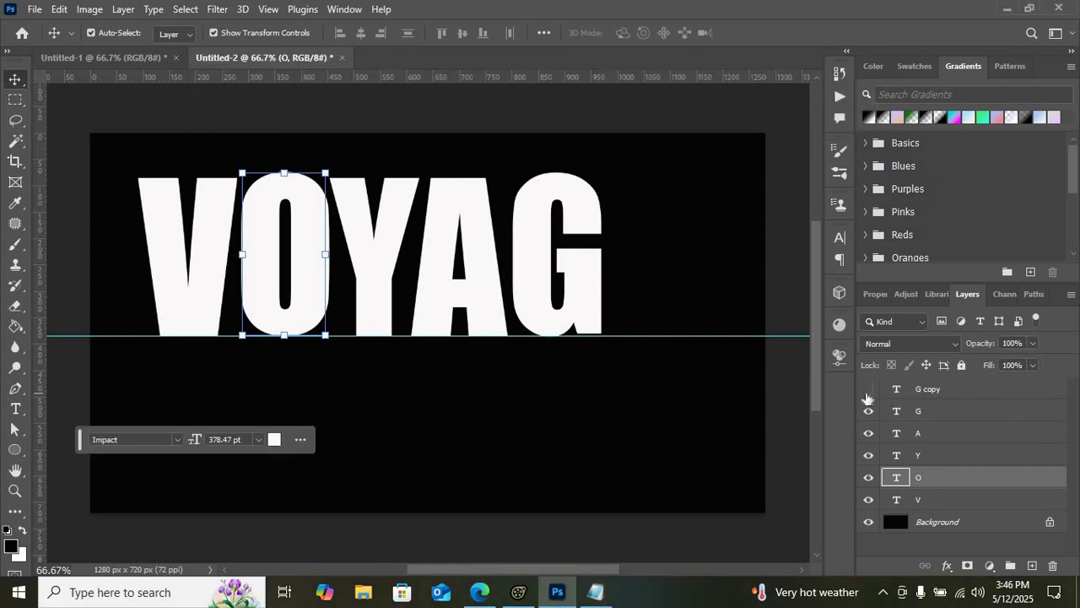
{"action": "left_click", "coordinate": [927, 392]}
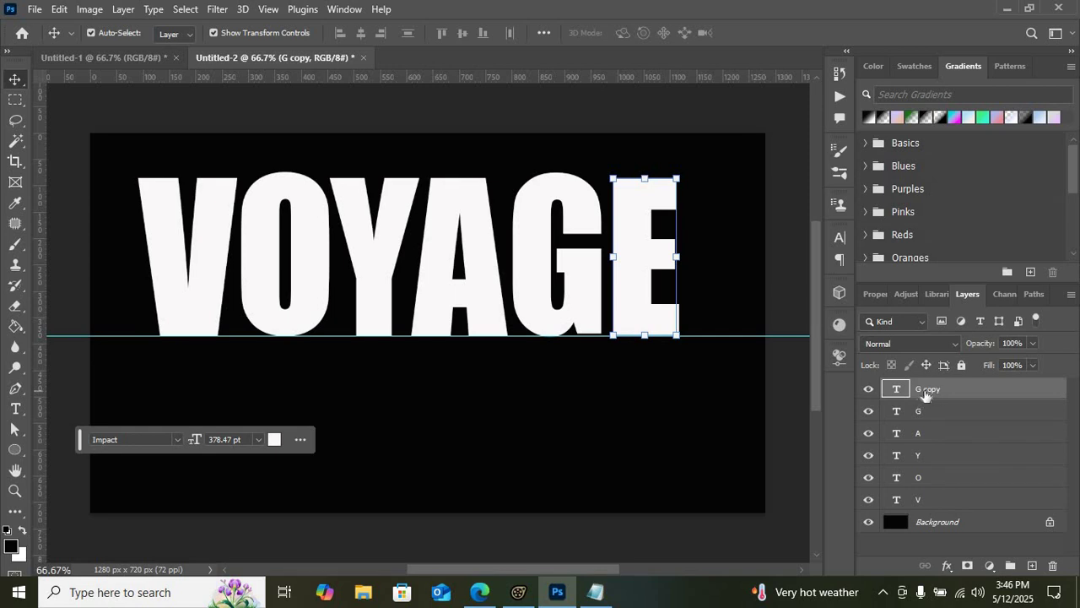
{"action": "double_click", "coordinate": [927, 389]}
{"action": "type", "text": "E"}
{"action": "left_click", "coordinate": [955, 412]}
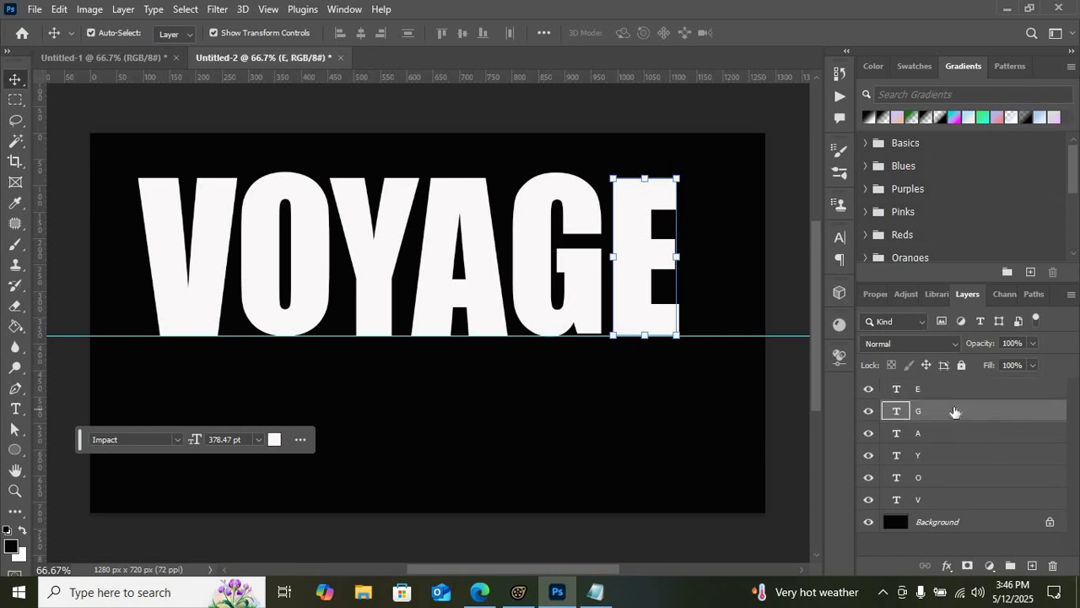
Step: Add a layer mask to the V layer after rechecking the current instruction in Notepad
{"action": "left_click", "coordinate": [939, 390]}
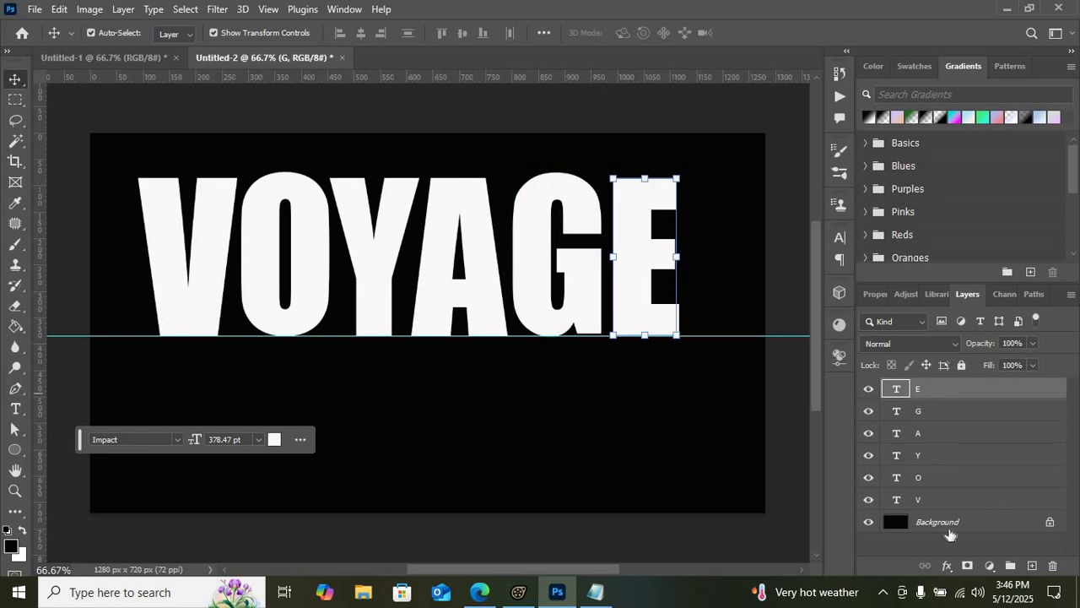
{"action": "left_click", "coordinate": [928, 500]}
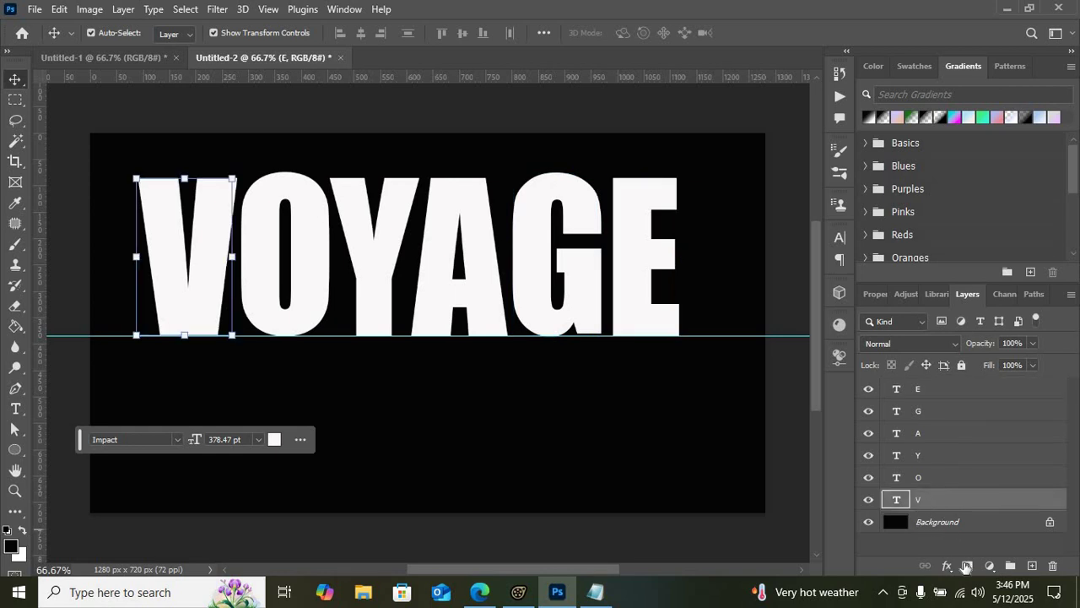
{"action": "left_click", "coordinate": [595, 592]}
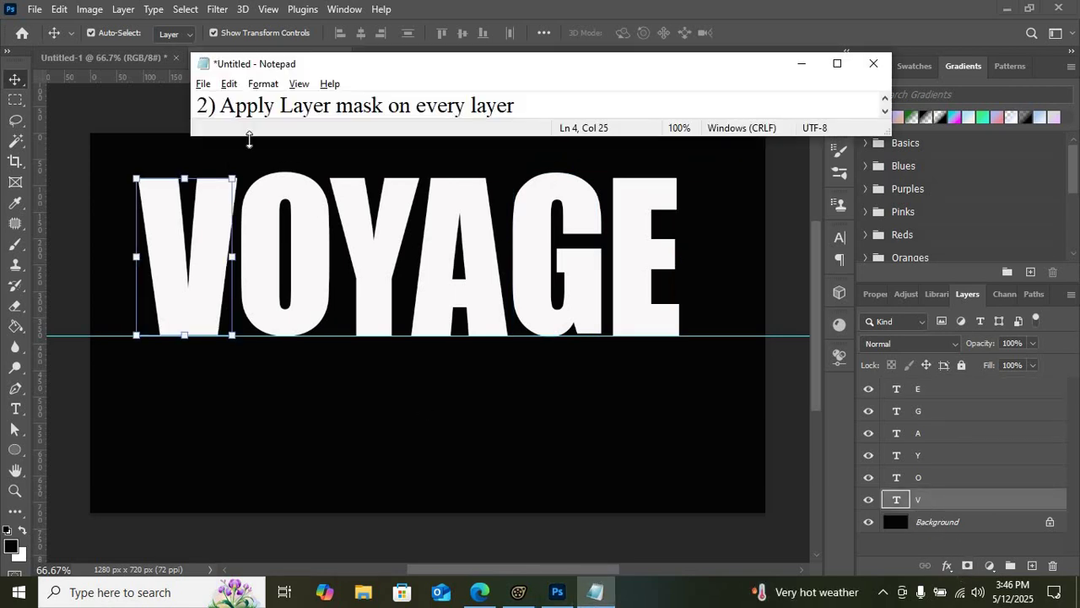
{"action": "left_click", "coordinate": [968, 571]}
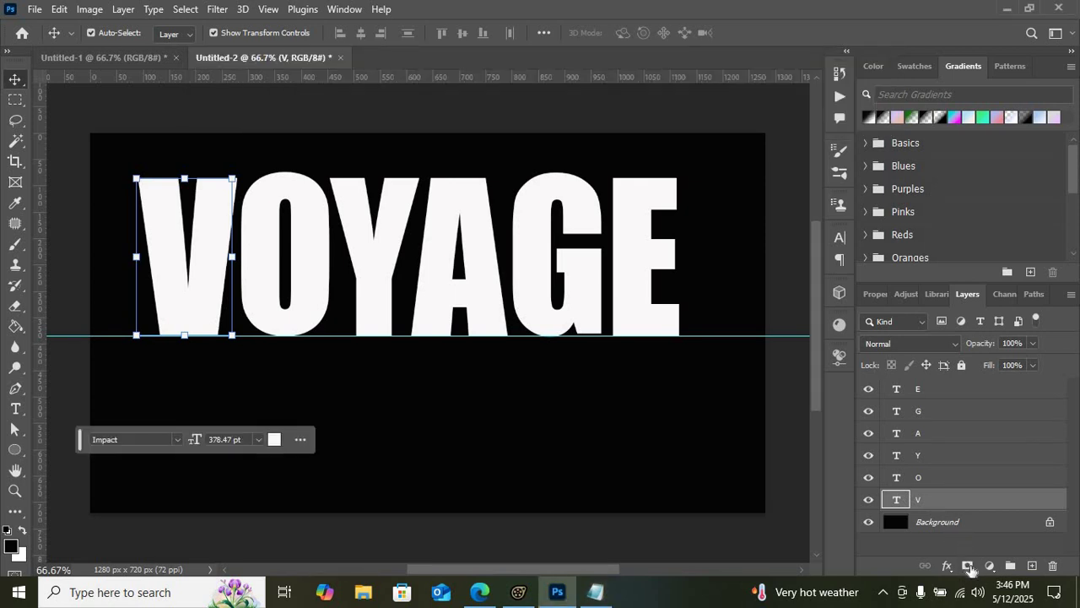
{"action": "left_click", "coordinate": [968, 565]}
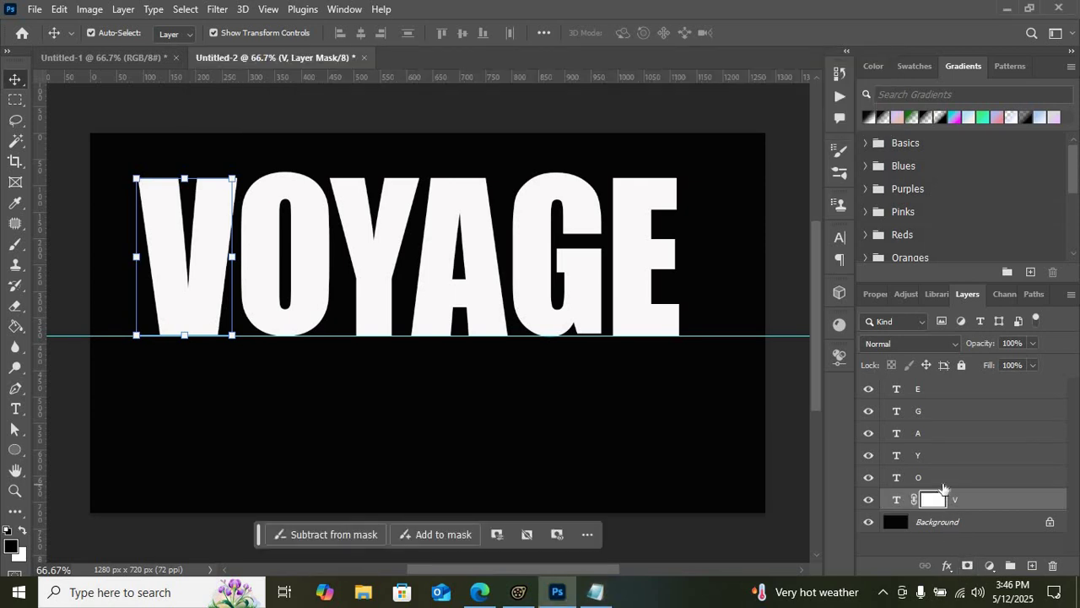
Step: Add a layer mask to each of the O, Y, A, G and E layers
{"action": "left_click", "coordinate": [943, 484]}
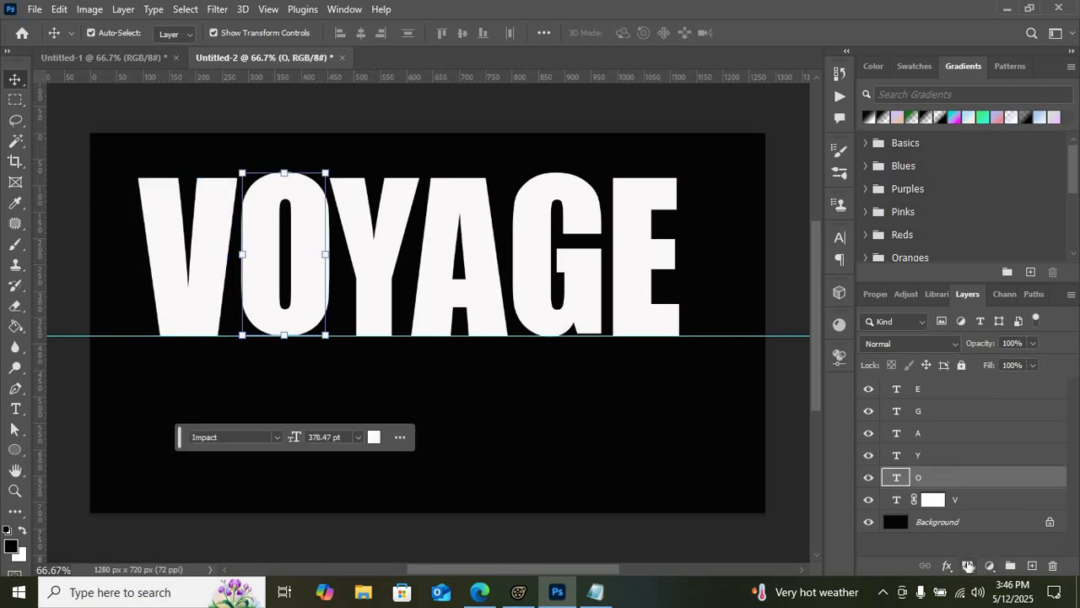
{"action": "left_click", "coordinate": [933, 456]}
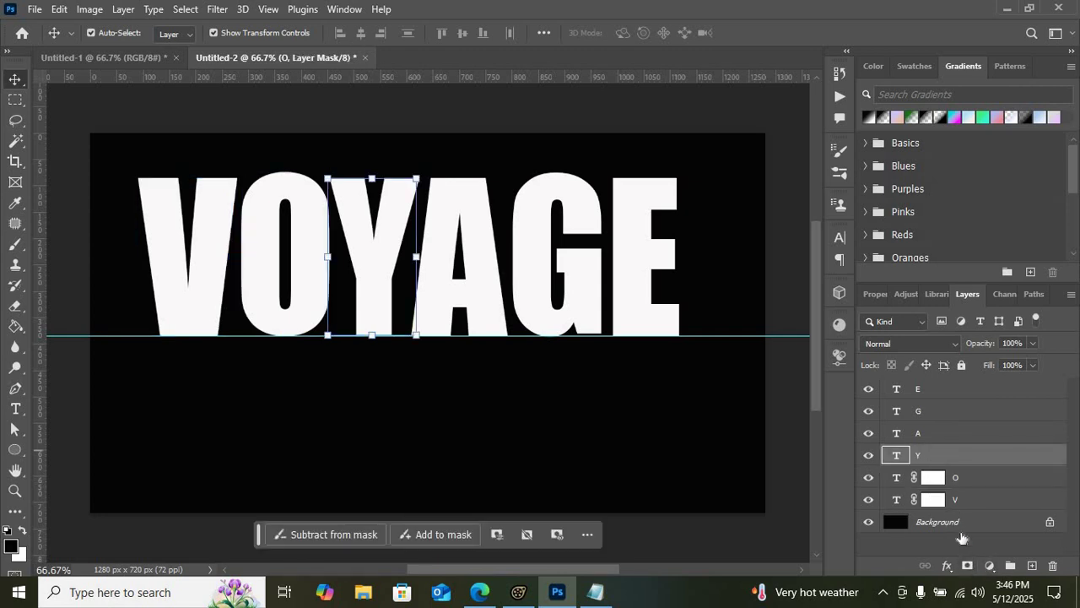
{"action": "left_click", "coordinate": [943, 436]}
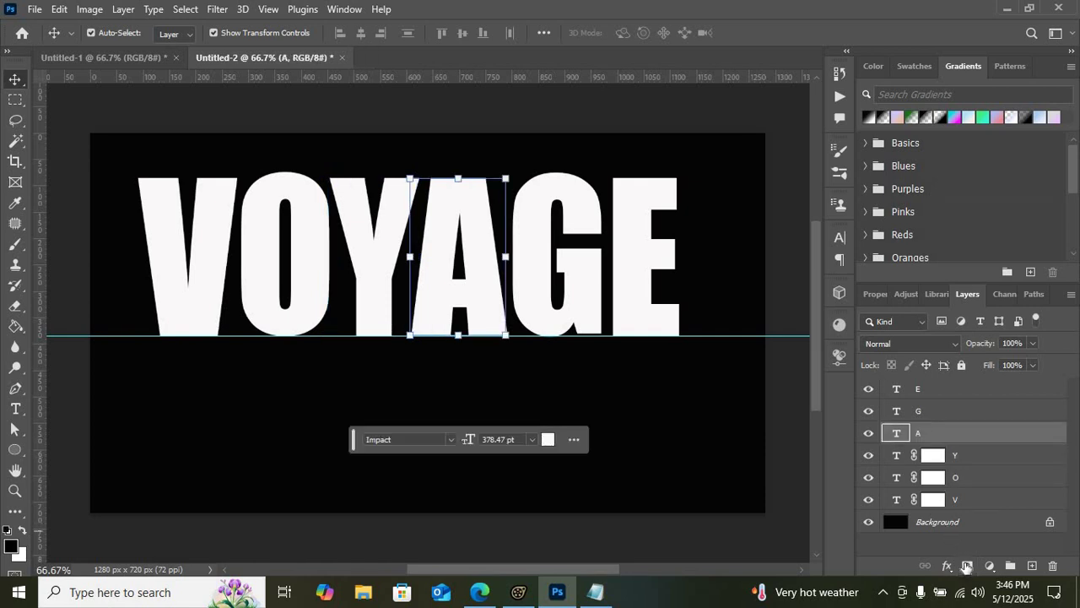
{"action": "key", "text": "ctrl+alt+m"}
{"action": "left_click", "coordinate": [937, 413]}
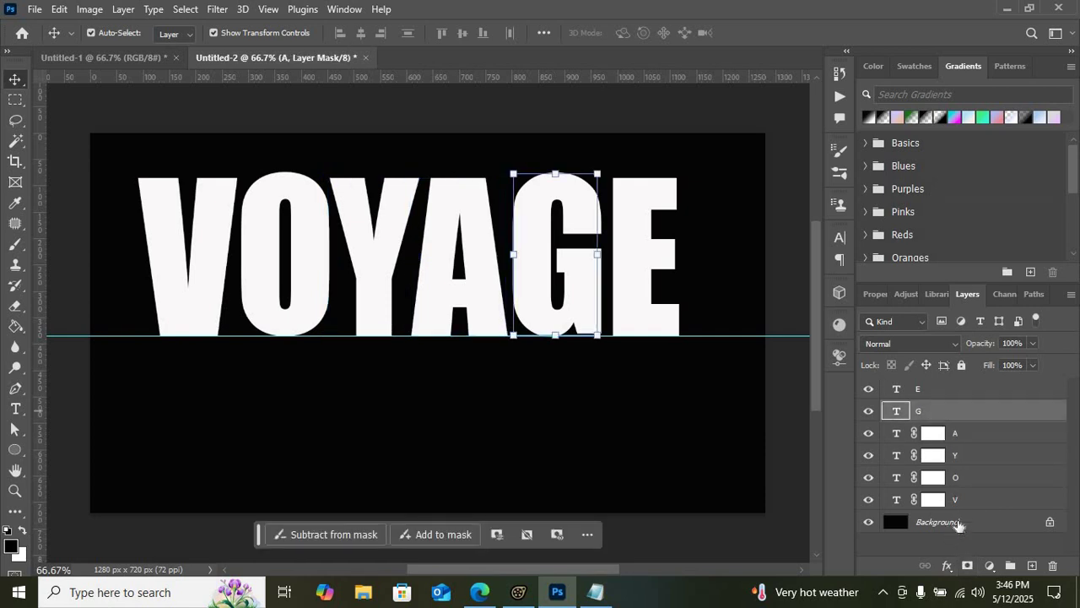
{"action": "key", "text": "ctrl+alt+m"}
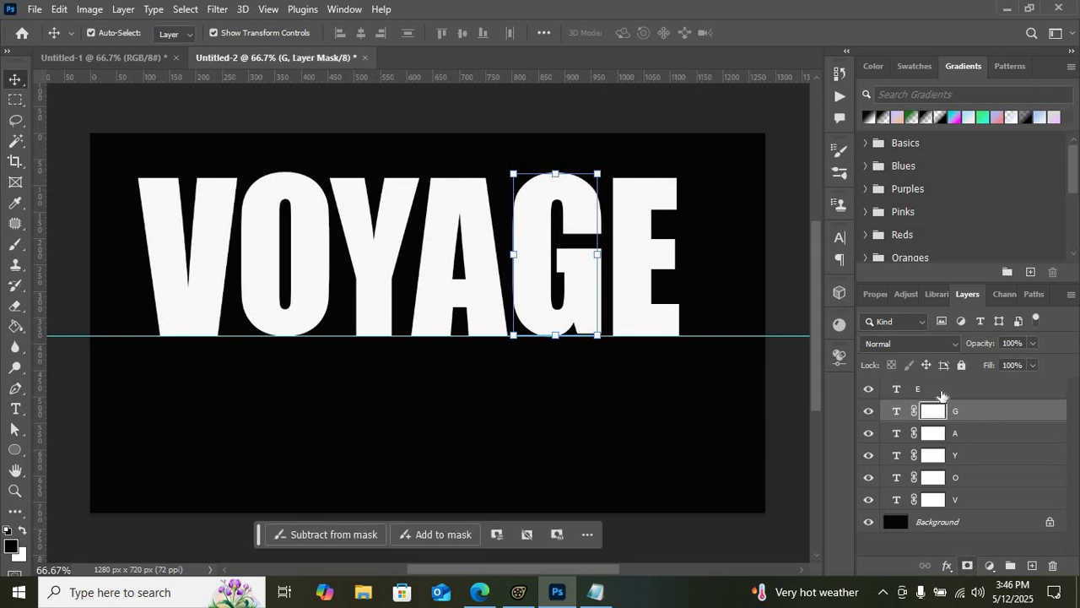
{"action": "left_click", "coordinate": [941, 391]}
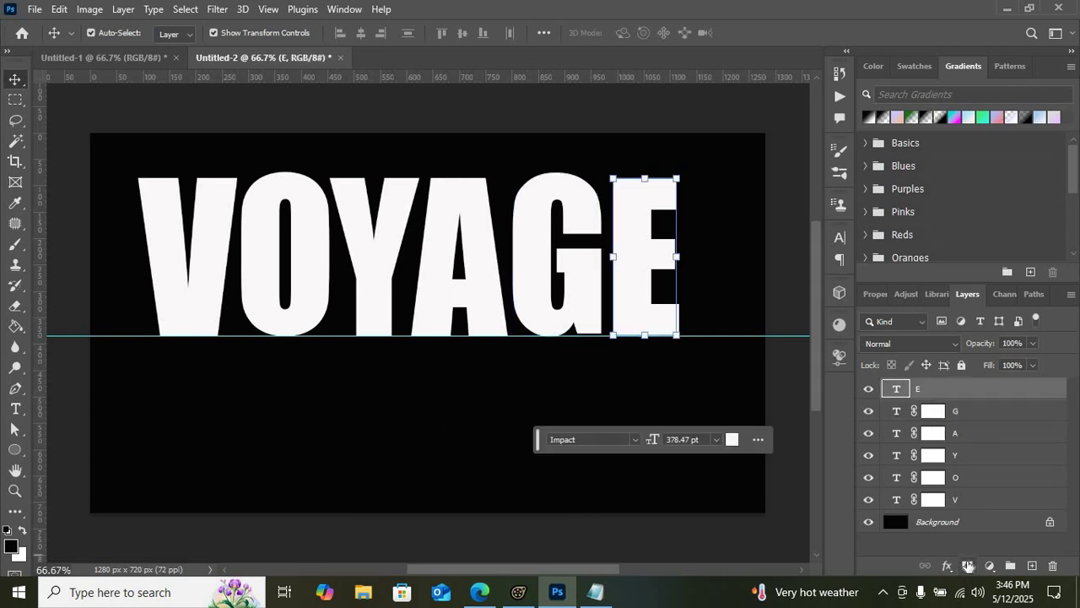
{"action": "left_click", "coordinate": [968, 565]}
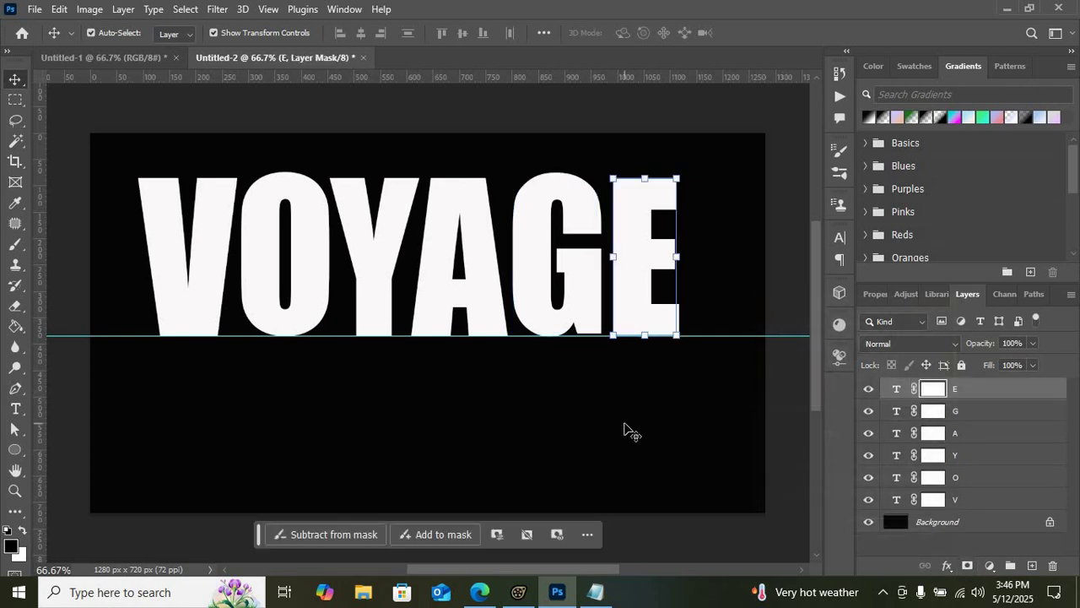
Step: Switch to Notepad to read the third instruction, and return to Photoshop
{"action": "left_click", "coordinate": [595, 592]}
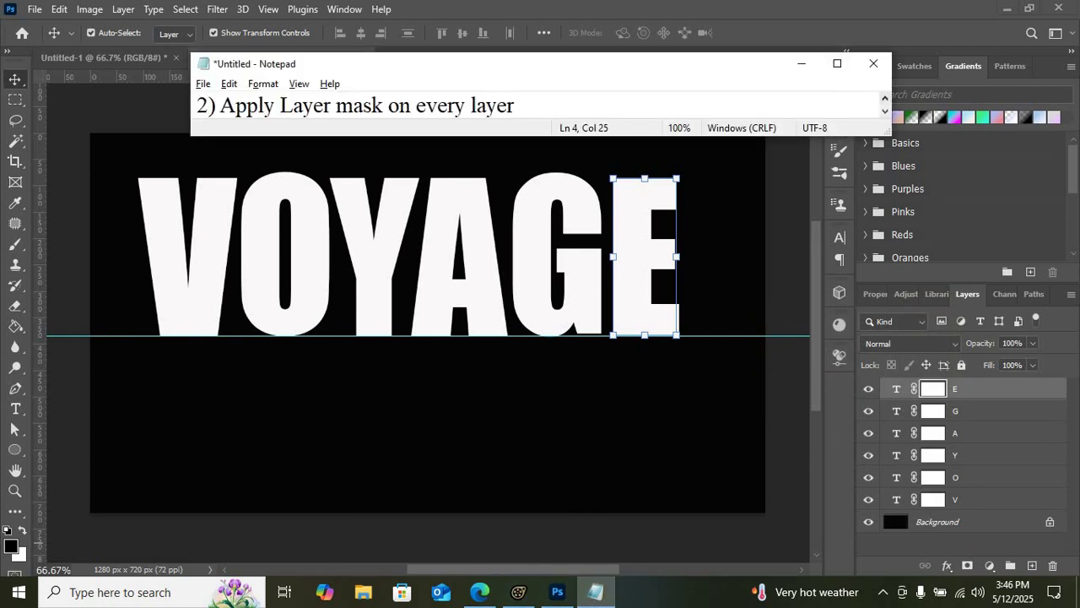
{"action": "left_click", "coordinate": [886, 112]}
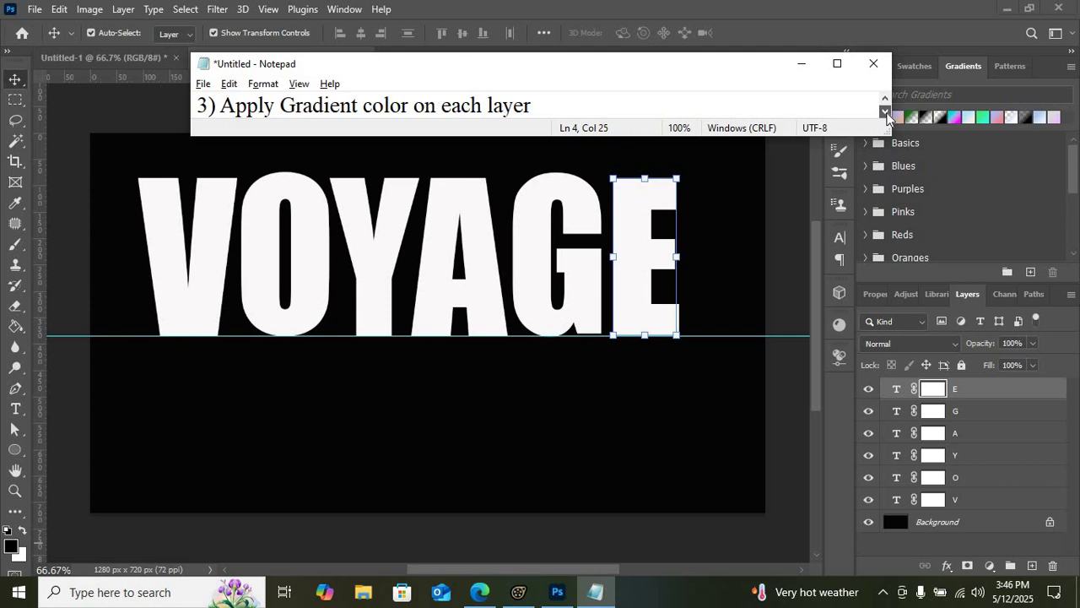
{"action": "left_click", "coordinate": [17, 332]}
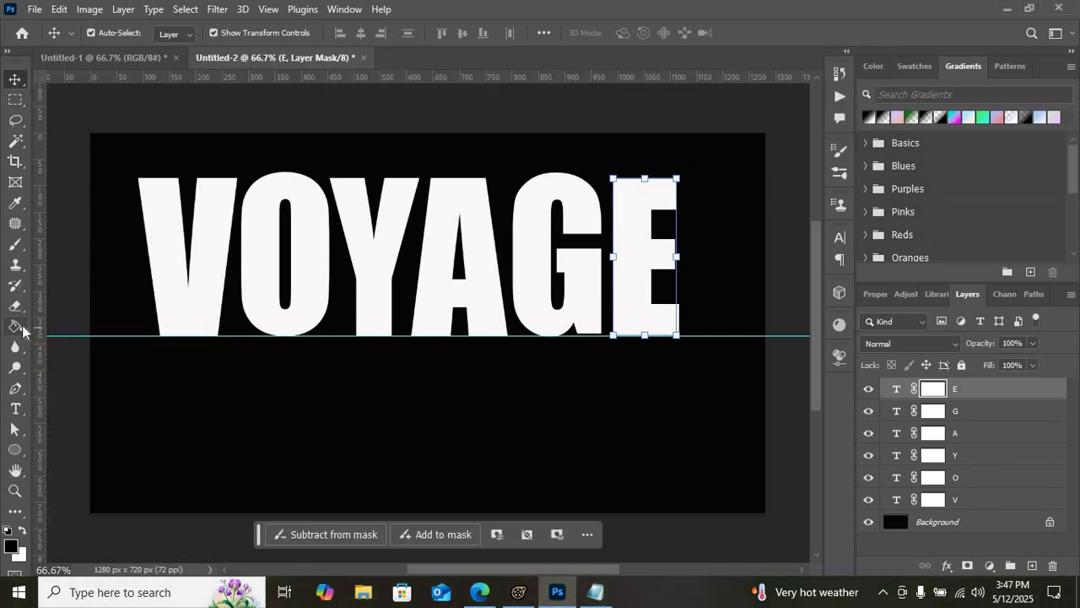
Step: Choose the Gradient tool and fade the V's right edge with a black-to-white linear gradient on its layer mask
{"action": "left_click", "coordinate": [22, 325]}
{"action": "left_click", "coordinate": [85, 325]}
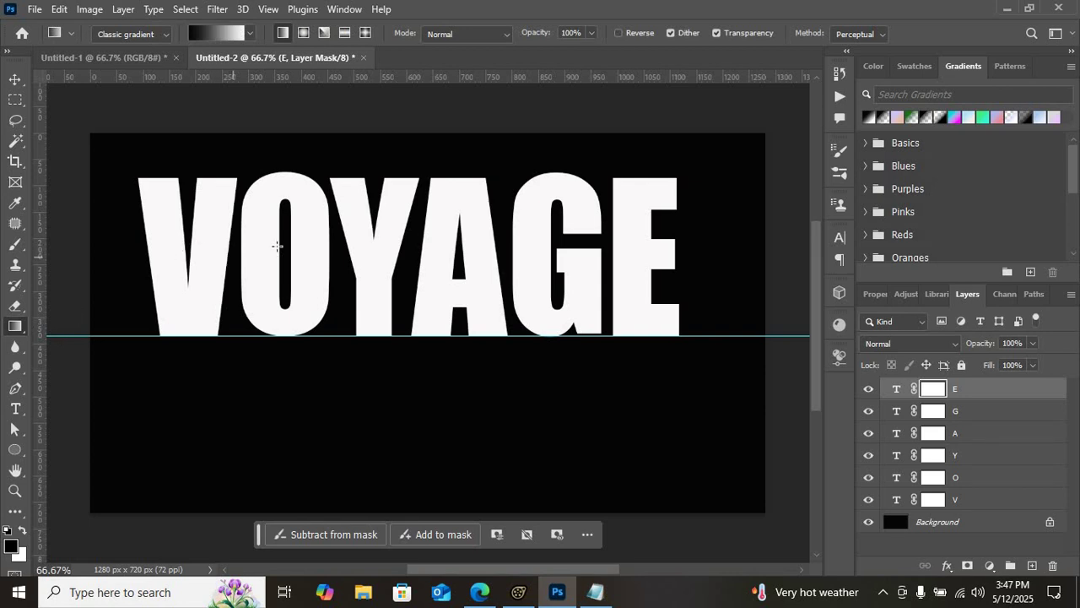
{"action": "left_click", "coordinate": [986, 499]}
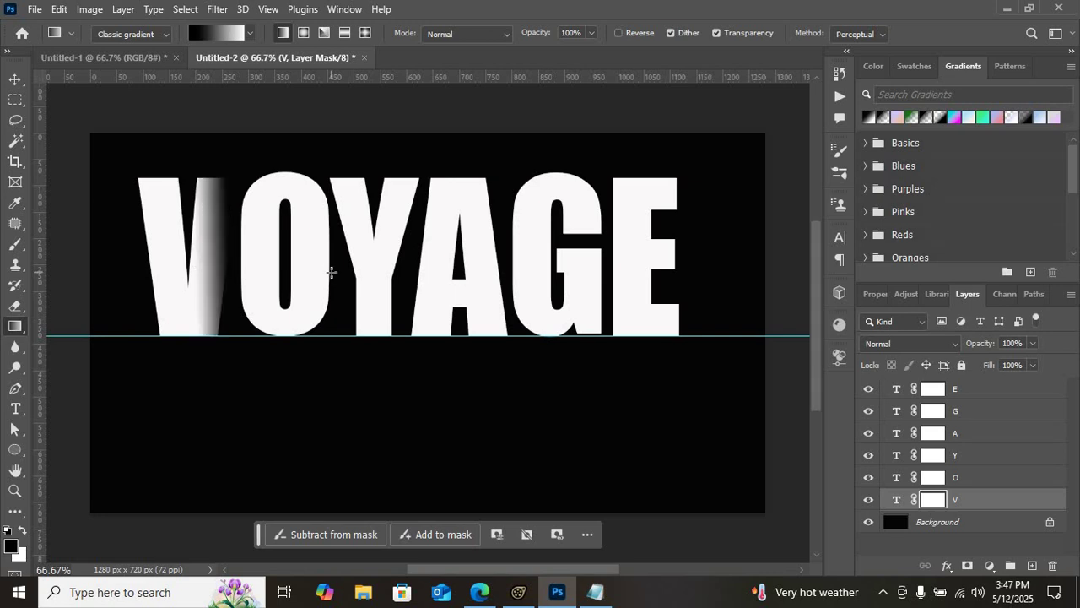
Step: Fade the O's right side with a linear gradient on its mask, undoing the first attempt and redrawing it from the right edge to the centre
{"action": "left_click", "coordinate": [975, 480]}
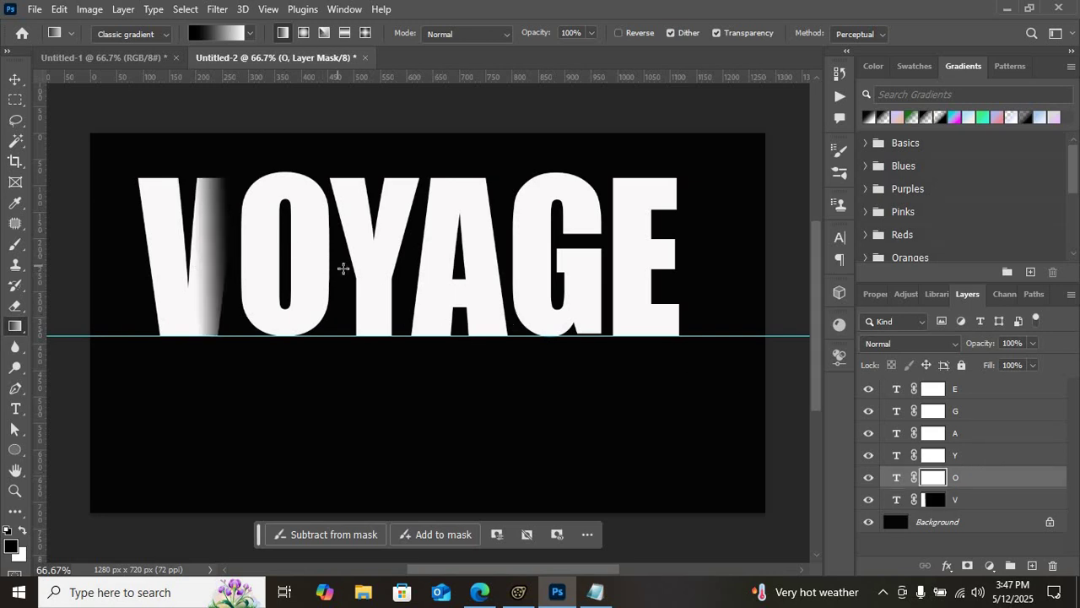
{"action": "left_click_drag", "start_coordinate": [343, 269], "coordinate": [302, 268]}
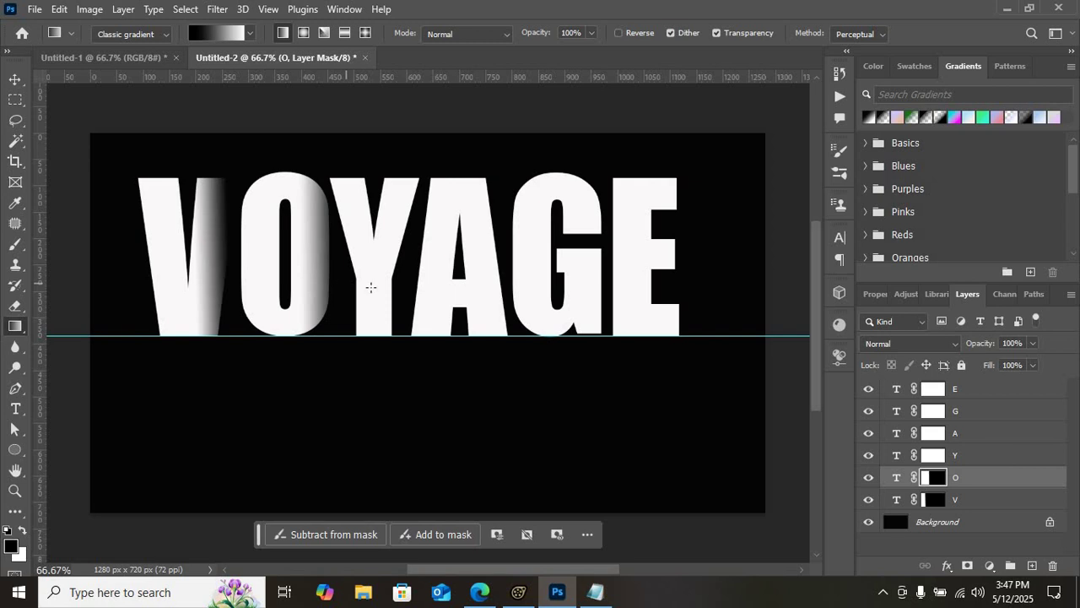
{"action": "key", "text": "ctrl+z"}
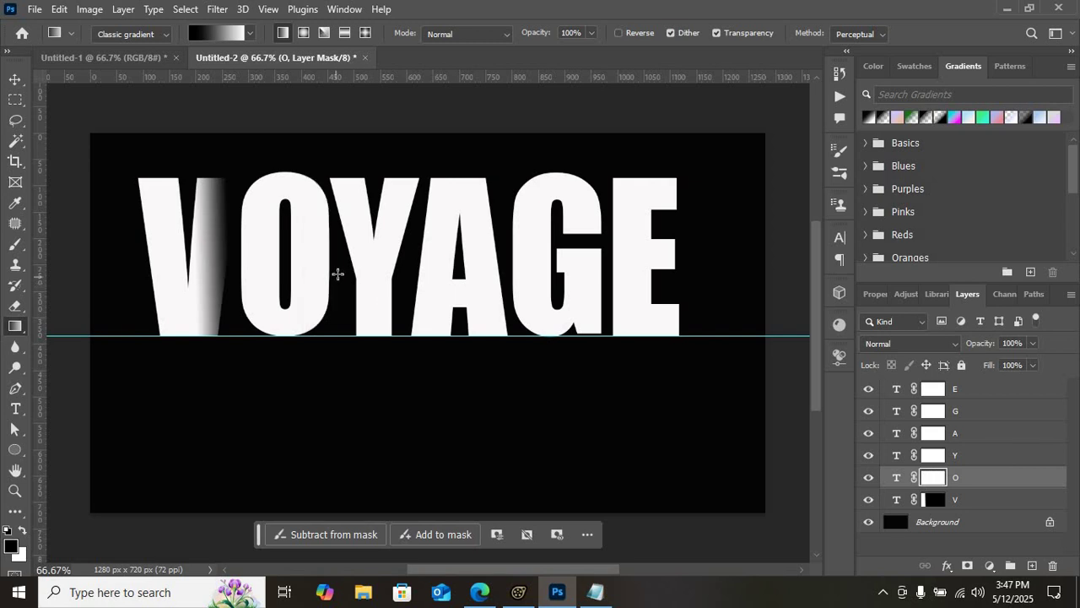
{"action": "left_click_drag", "start_coordinate": [337, 273], "coordinate": [291, 273]}
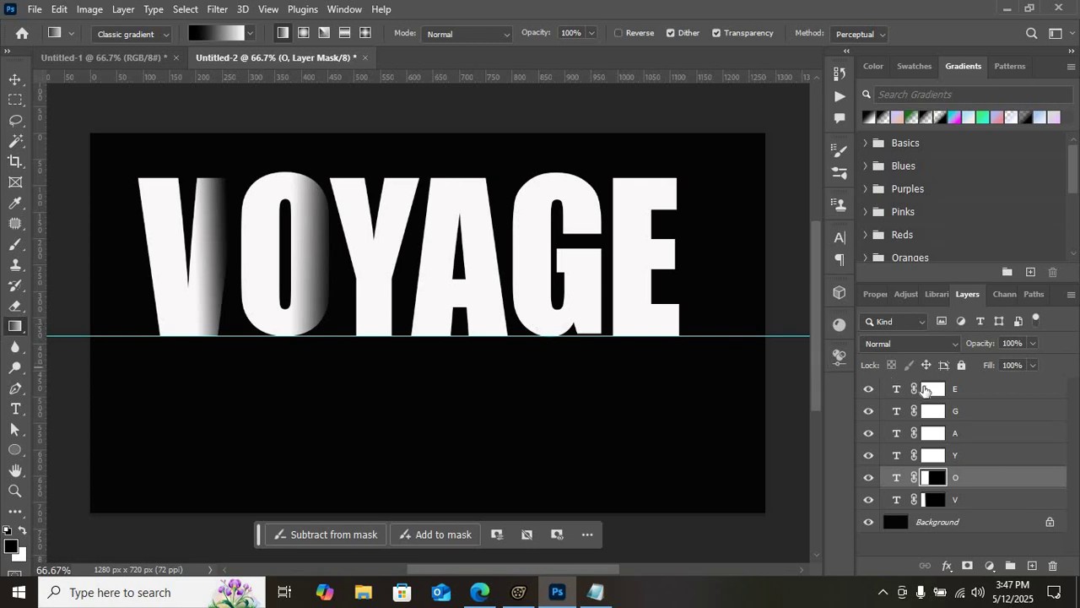
Step: Fade the right sides of the Y and the A with horizontal black-to-white gradients on their layer masks
{"action": "left_click", "coordinate": [986, 458]}
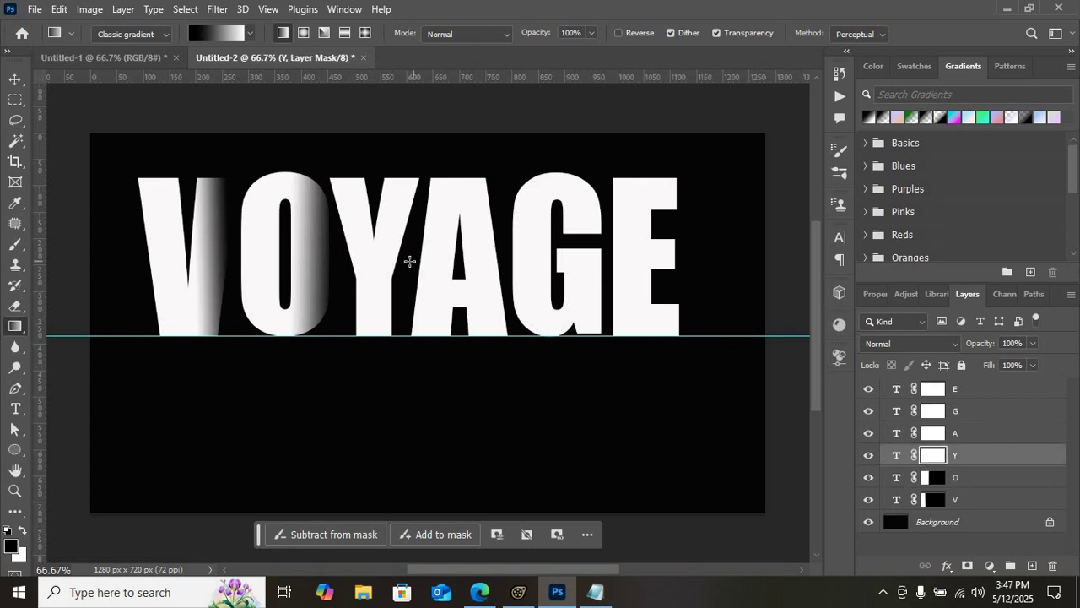
{"action": "left_click_drag", "start_coordinate": [413, 261], "coordinate": [359, 261]}
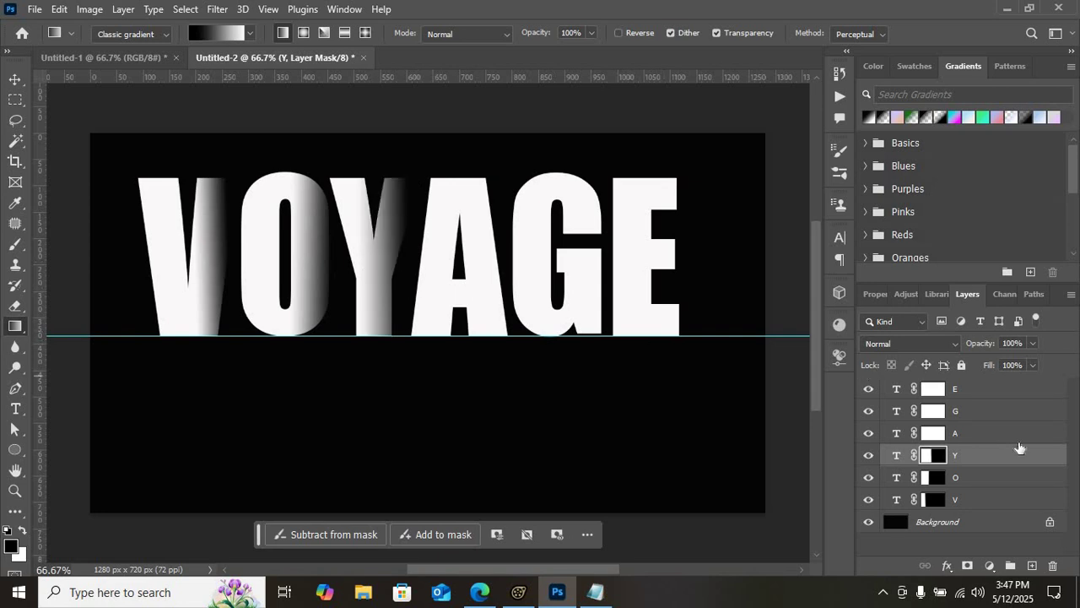
{"action": "left_click", "coordinate": [979, 439]}
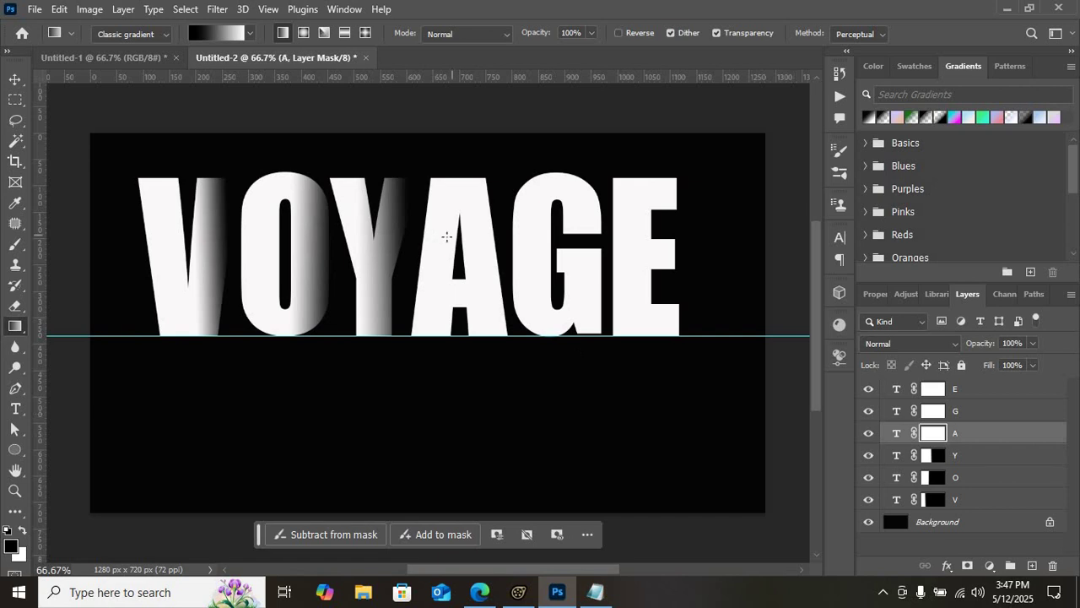
{"action": "left_click_drag", "start_coordinate": [504, 258], "coordinate": [440, 260]}
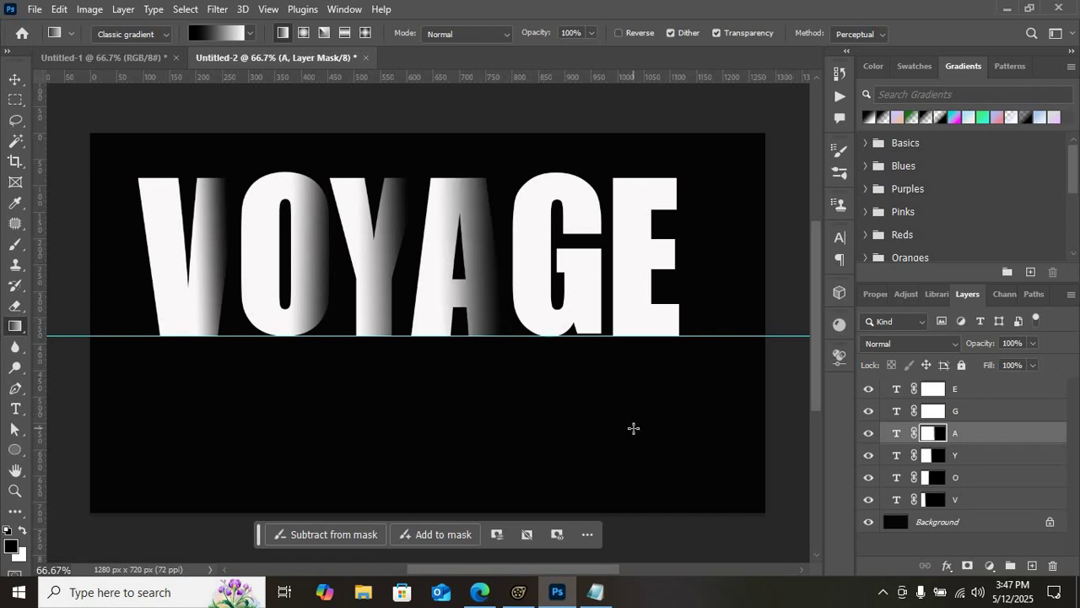
Step: Fade the right sides of the G and the E with mask gradients, redrawing the E's gradient slightly longer
{"action": "left_click", "coordinate": [965, 414]}
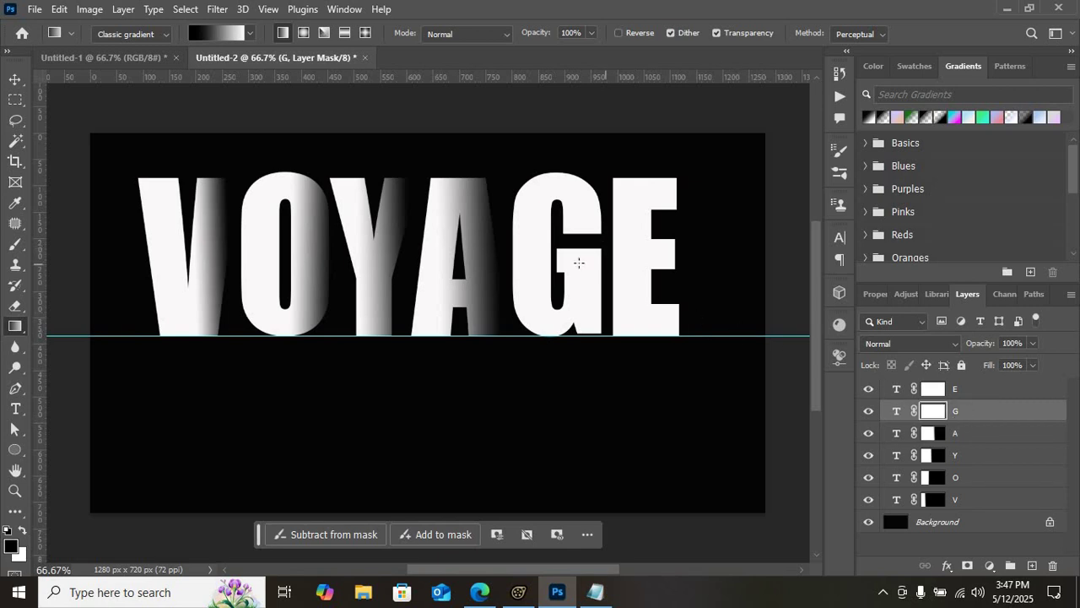
{"action": "left_click_drag", "start_coordinate": [521, 250], "coordinate": [528, 267]}
{"action": "left_click", "coordinate": [966, 389]}
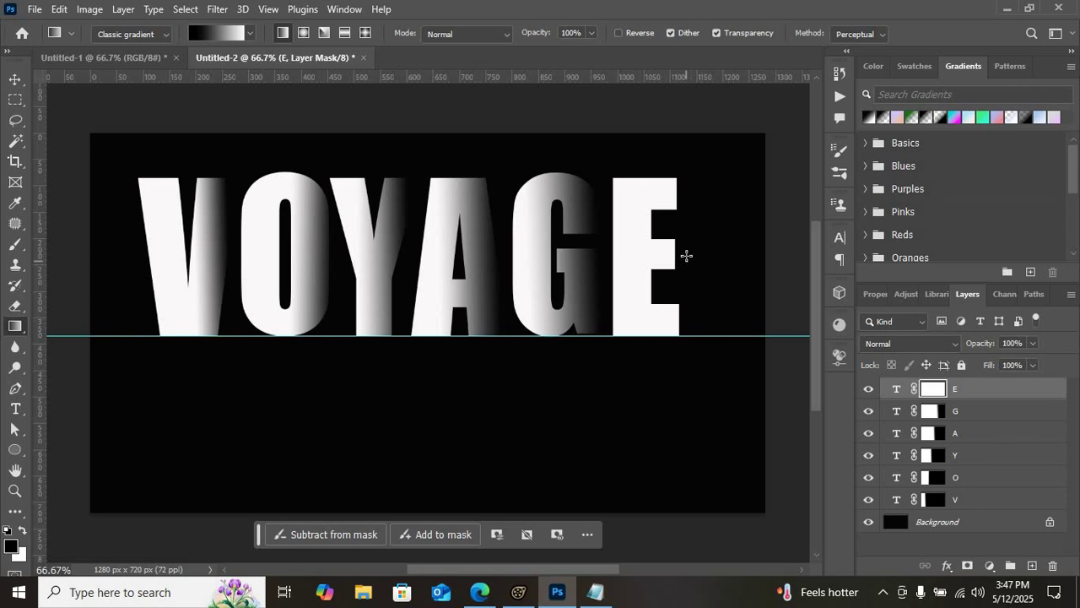
{"action": "left_click_drag", "start_coordinate": [685, 253], "coordinate": [642, 253]}
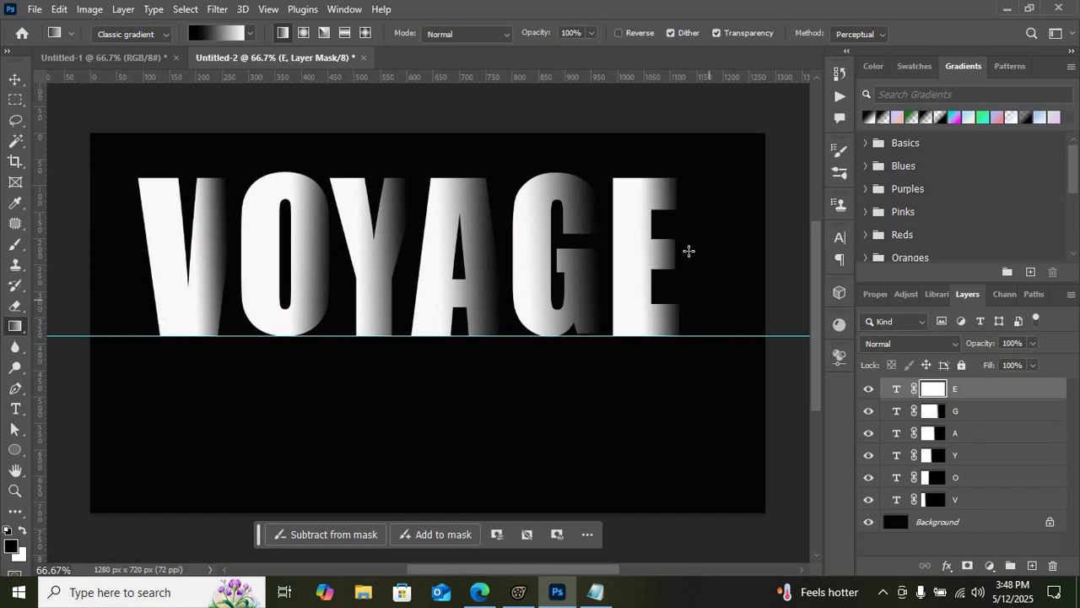
{"action": "left_click_drag", "start_coordinate": [689, 251], "coordinate": [635, 251]}
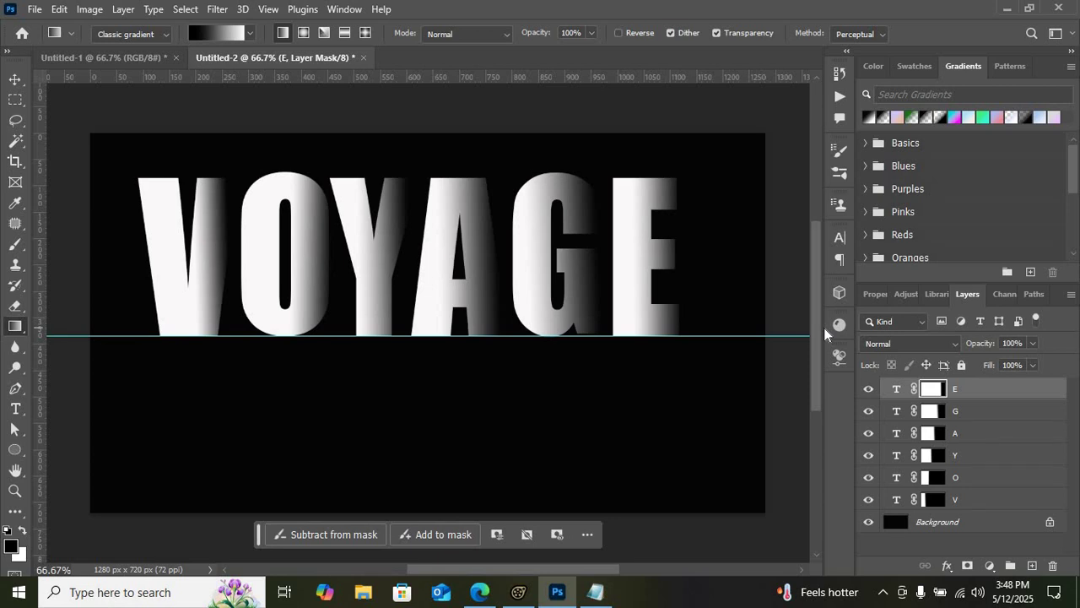
Step: Switch to Notepad to read the fourth instruction, and return to Photoshop
{"action": "left_click", "coordinate": [596, 592]}
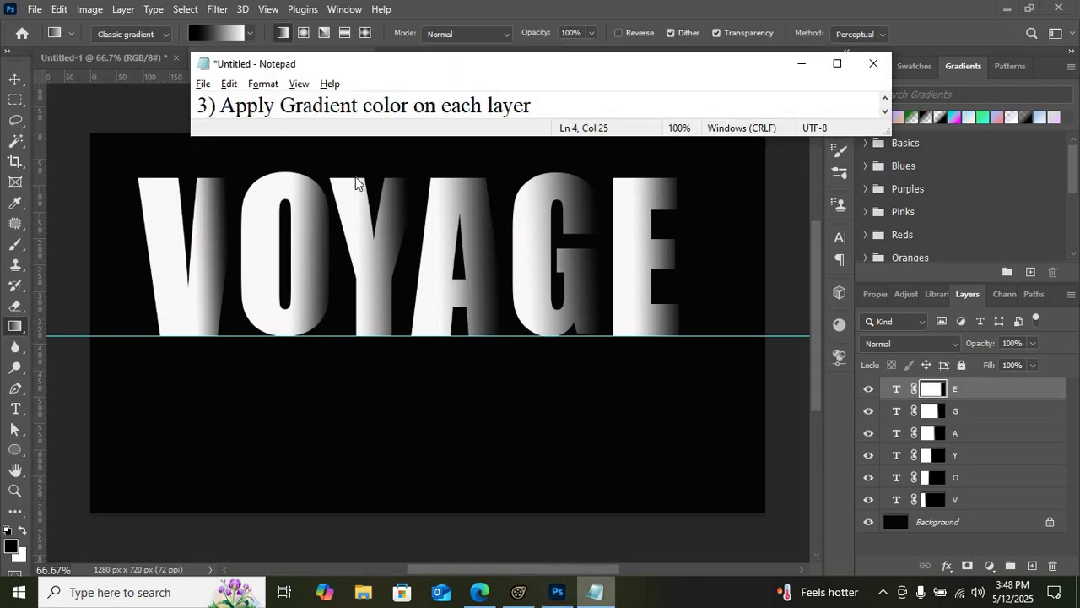
{"action": "left_click", "coordinate": [886, 113]}
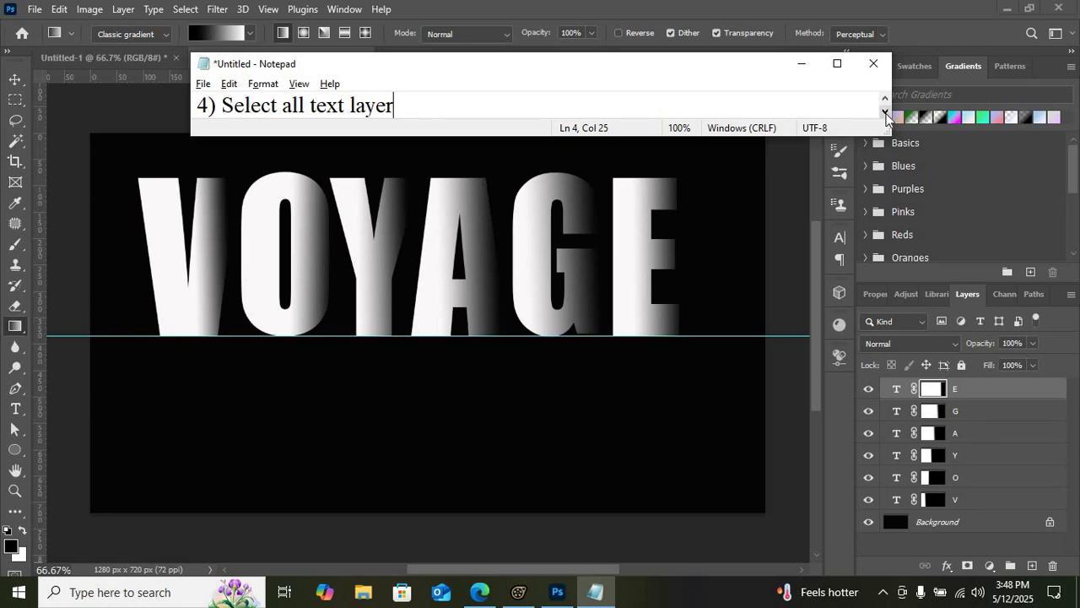
{"action": "left_click", "coordinate": [983, 411]}
Step: Extend the layer selection from E through G, A, Y and O to V so all six text layers are selected
{"action": "left_click", "coordinate": [983, 413], "text": "shift"}
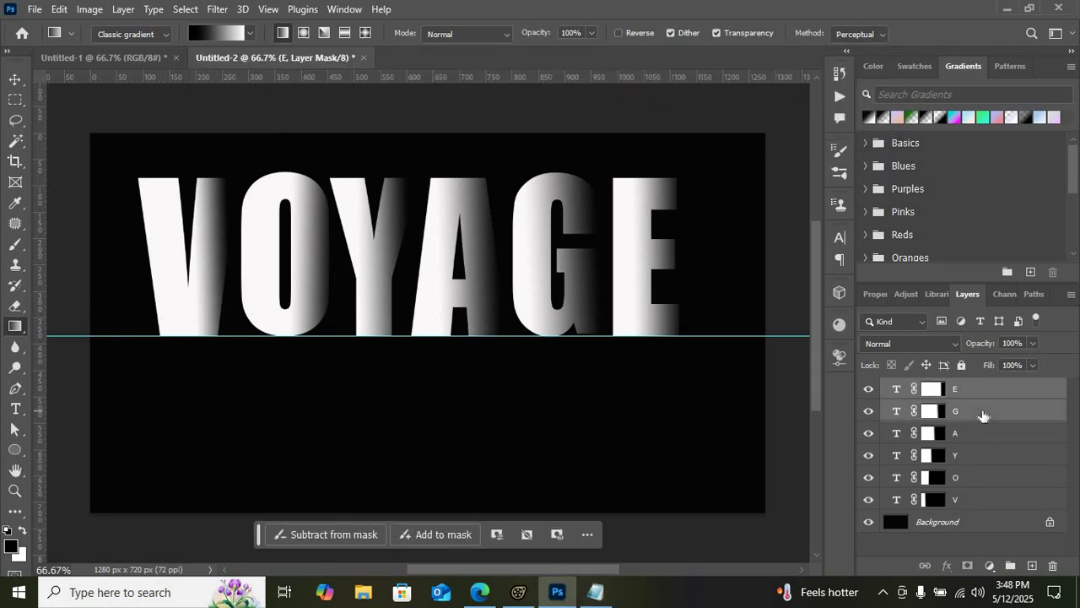
{"action": "left_click", "coordinate": [984, 439], "text": "shift"}
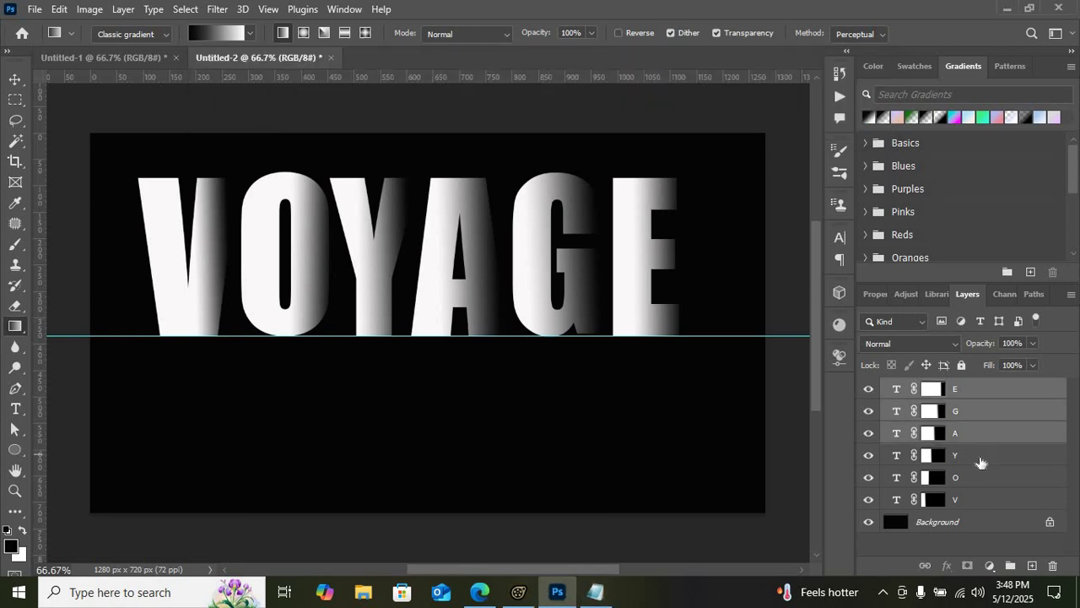
{"action": "left_click", "coordinate": [982, 458], "text": "shift"}
{"action": "left_click", "coordinate": [977, 478], "text": "shift"}
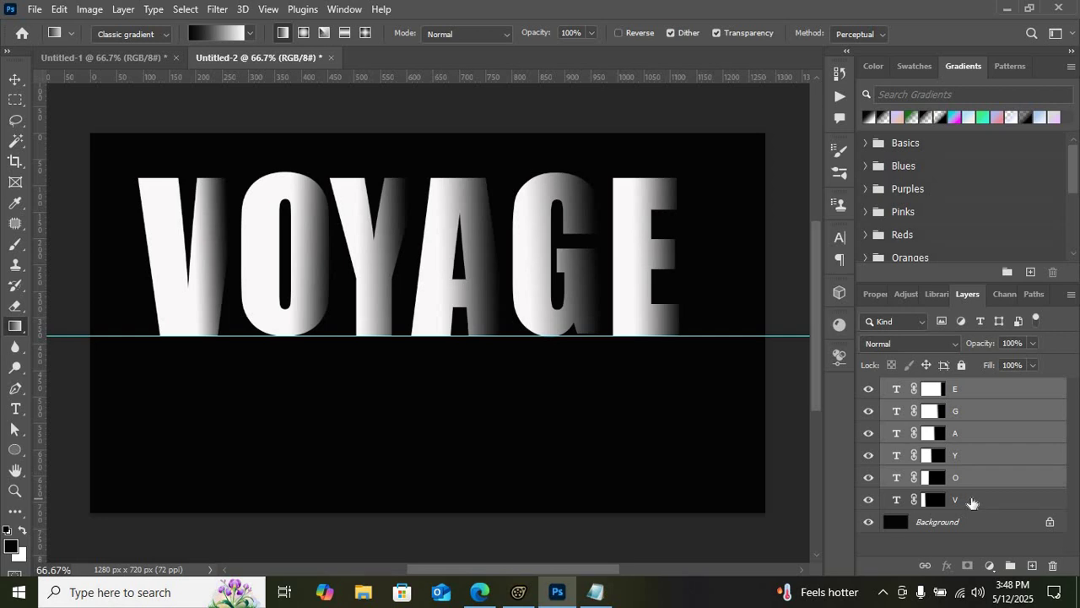
{"action": "left_click", "coordinate": [972, 502], "text": "shift"}
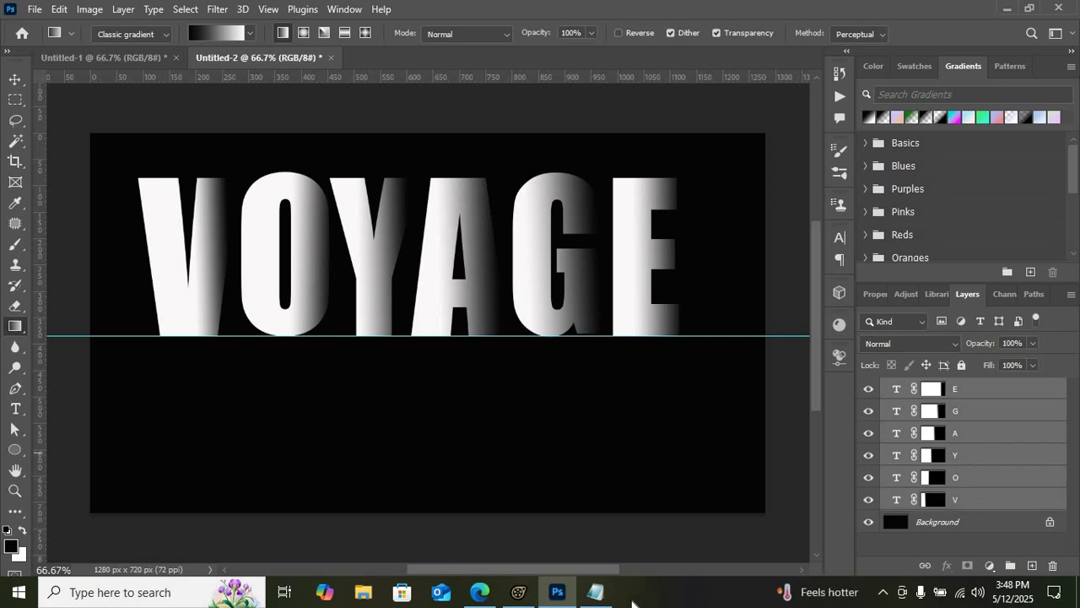
Step: Read the fifth instruction in Notepad, return to Photoshop and merge the six selected text layers into one layer
{"action": "left_click", "coordinate": [596, 591]}
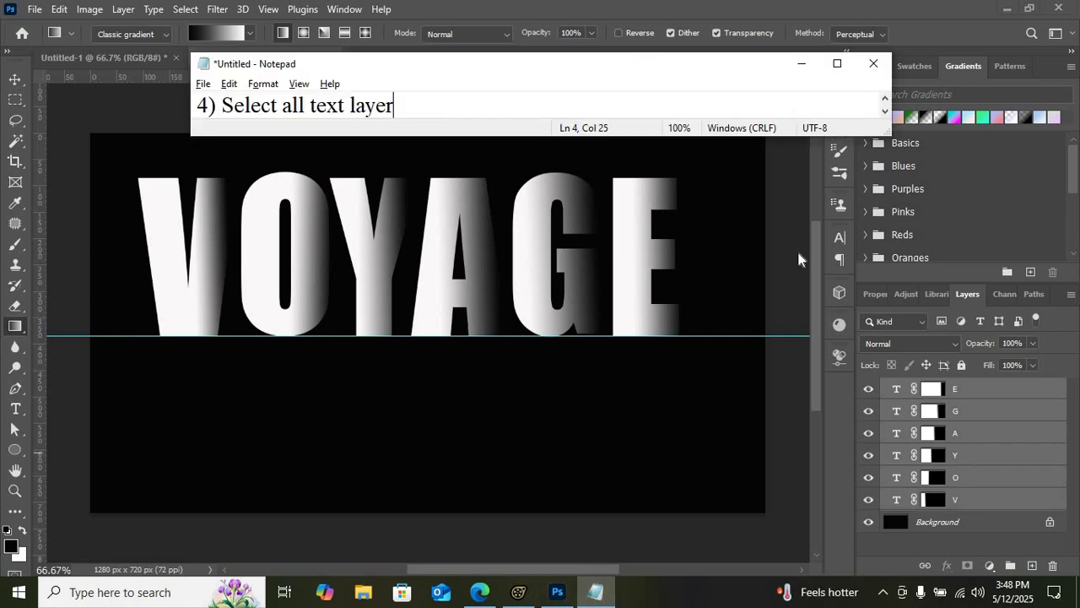
{"action": "left_click", "coordinate": [885, 111]}
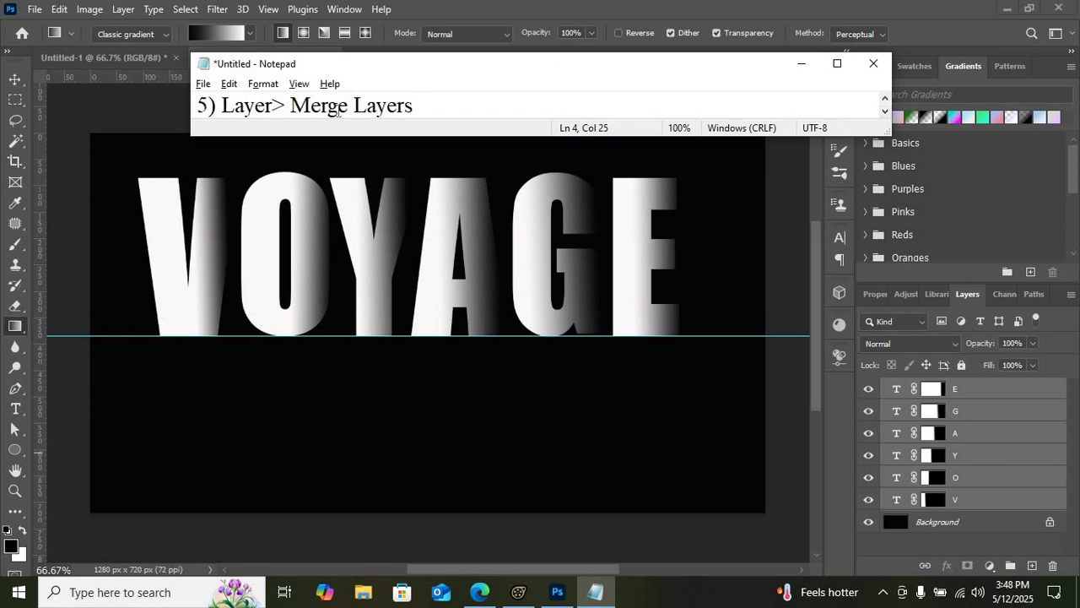
{"action": "left_click", "coordinate": [124, 10]}
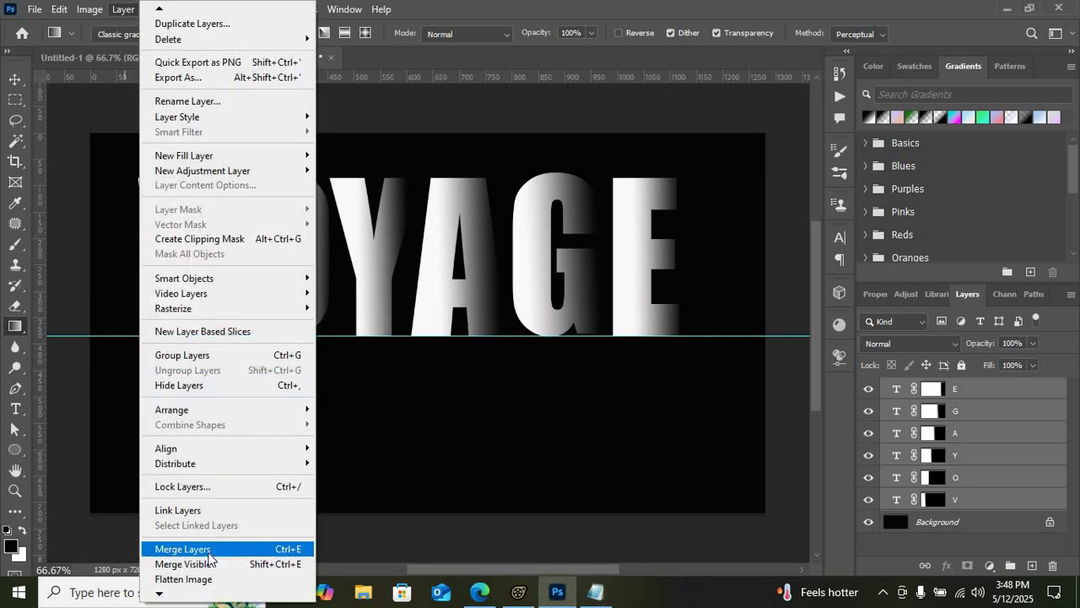
{"action": "left_click", "coordinate": [211, 549]}
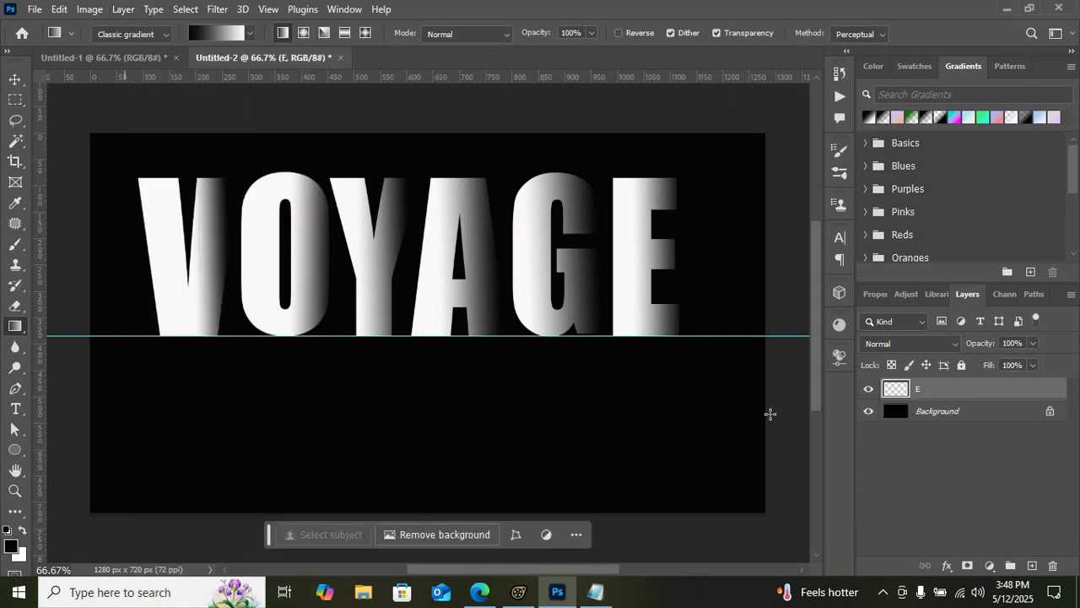
Step: Check the sixth instruction in Notepad, return to Photoshop and duplicate the merged VOYAGE layer
{"action": "left_click", "coordinate": [597, 592]}
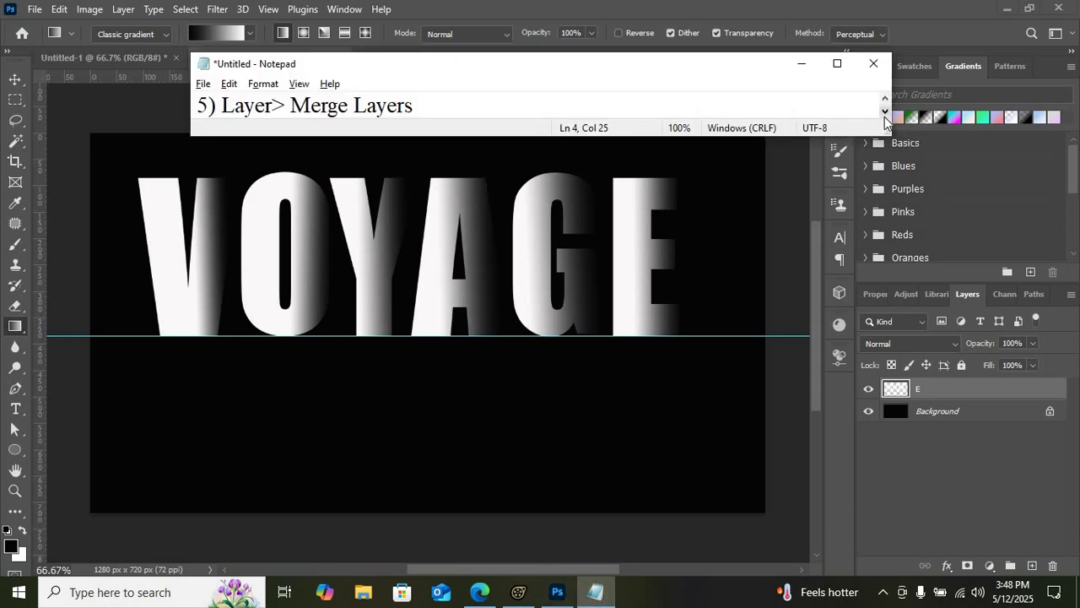
{"action": "left_click", "coordinate": [886, 114]}
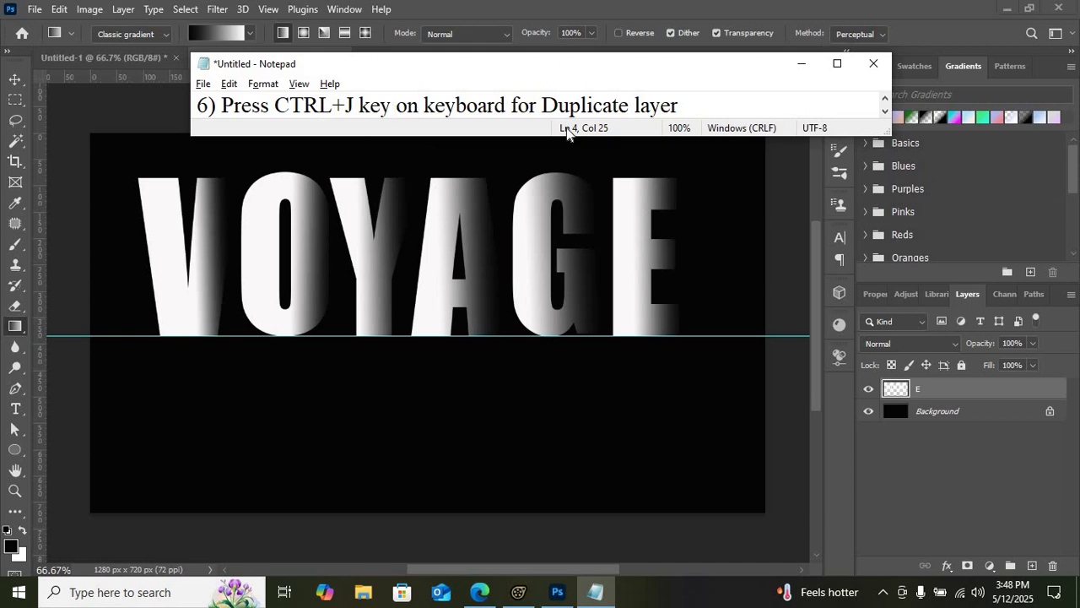
{"action": "left_click", "coordinate": [944, 391]}
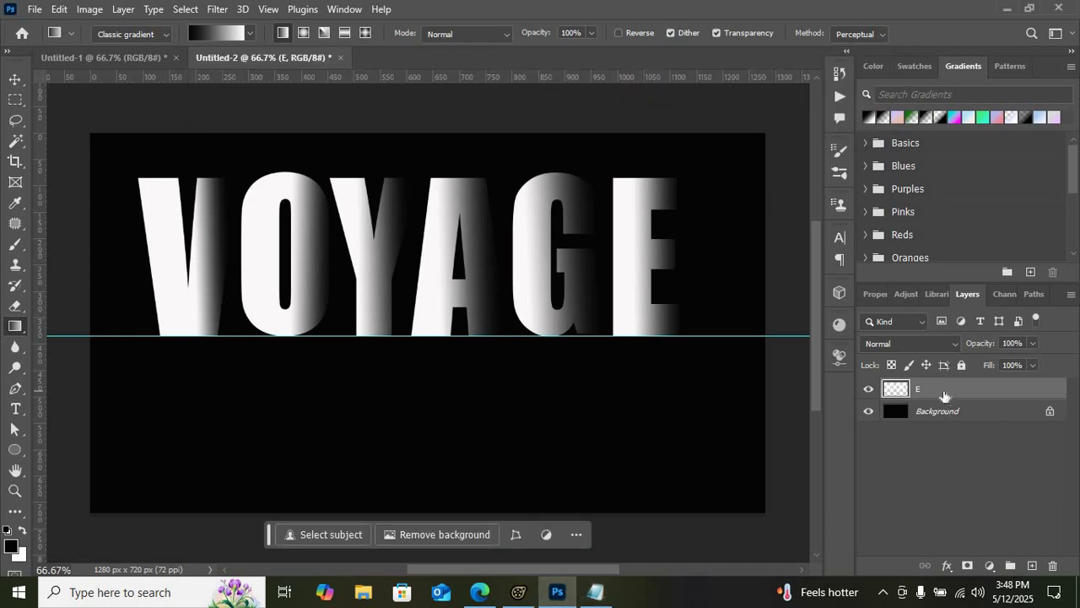
{"action": "key", "text": "ctrl+j"}
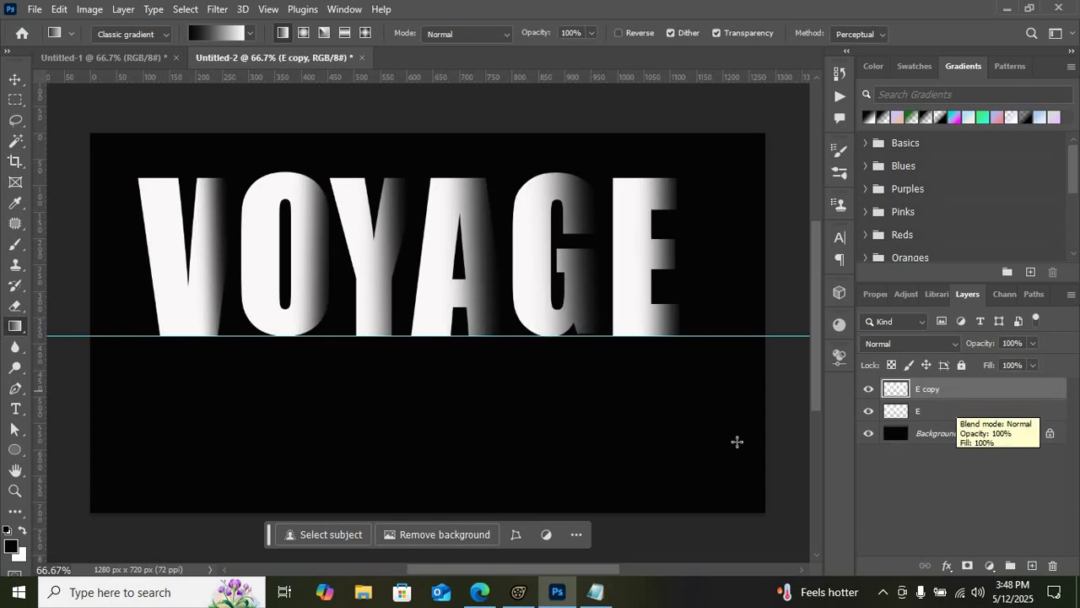
Step: Read the seventh instruction in Notepad, return to Photoshop and flip the duplicated VOYAGE layer vertically
{"action": "left_click", "coordinate": [596, 591]}
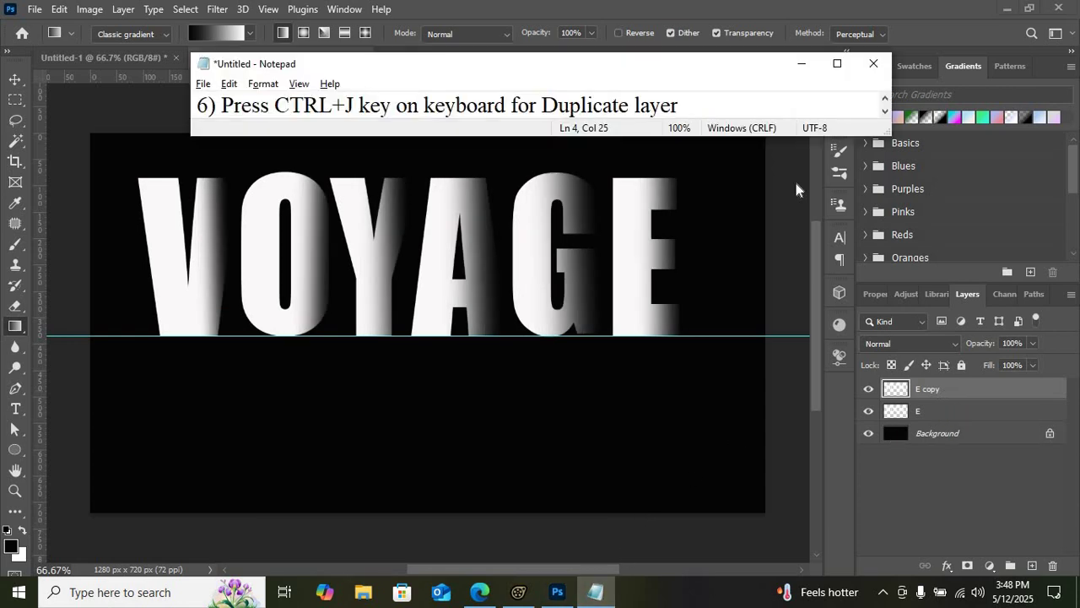
{"action": "left_click", "coordinate": [890, 115]}
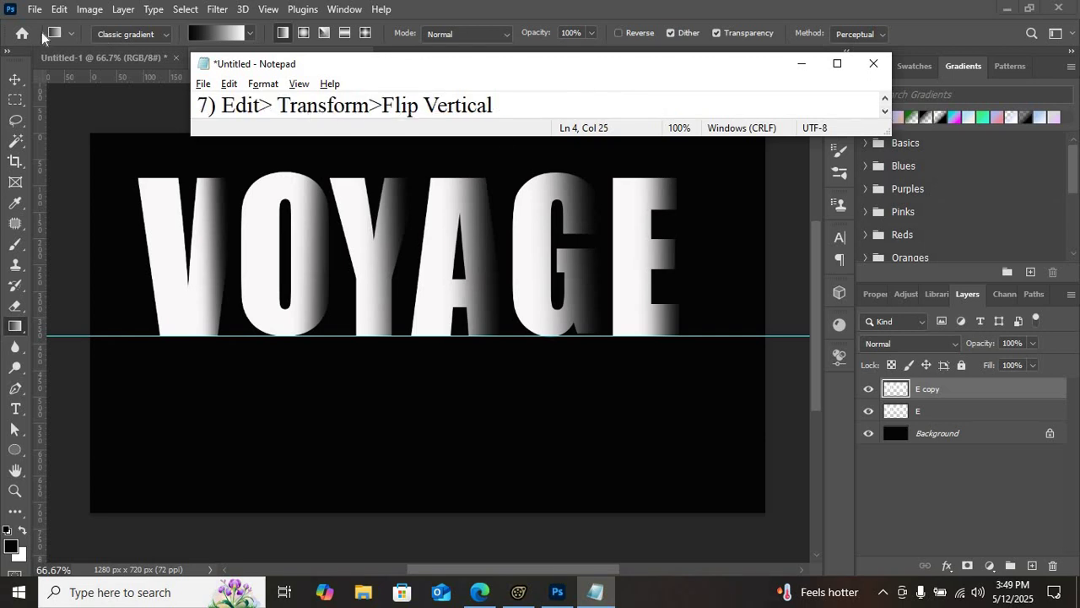
{"action": "left_click", "coordinate": [64, 15]}
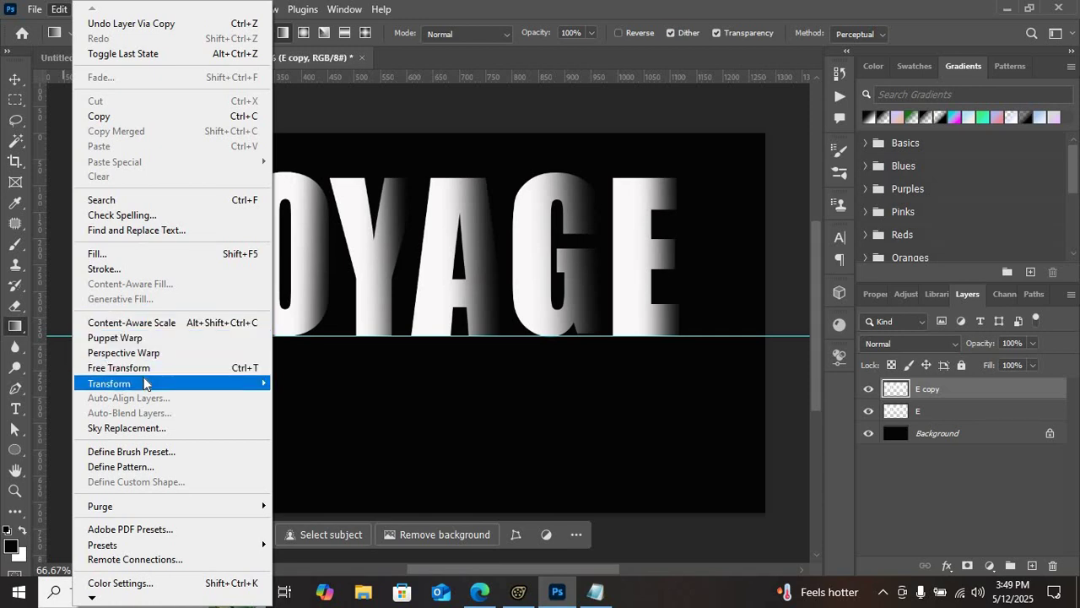
{"action": "mouse_move", "coordinate": [147, 384]}
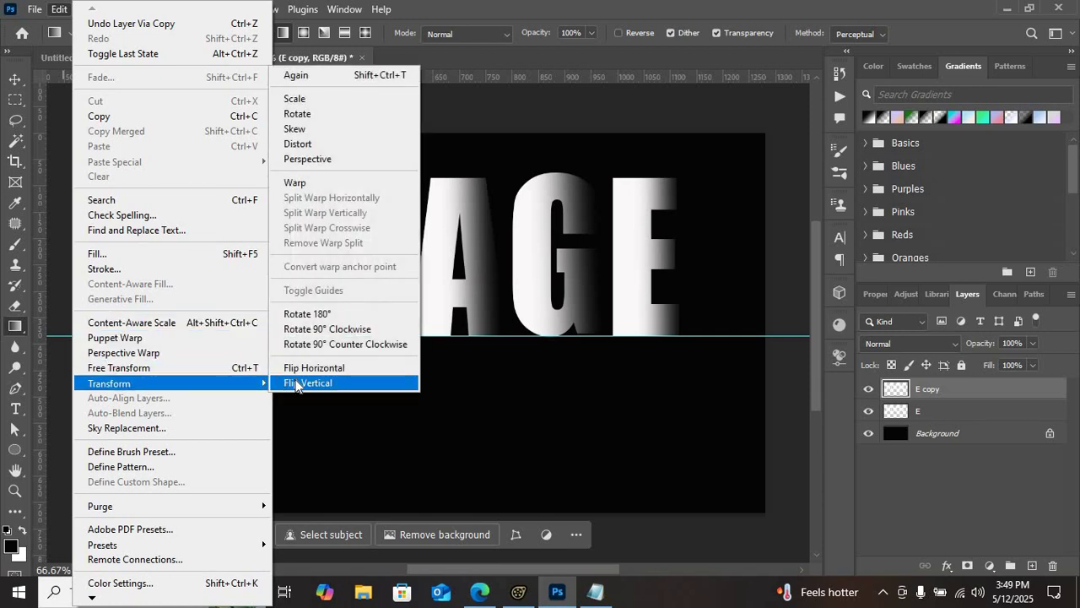
{"action": "left_click", "coordinate": [295, 384]}
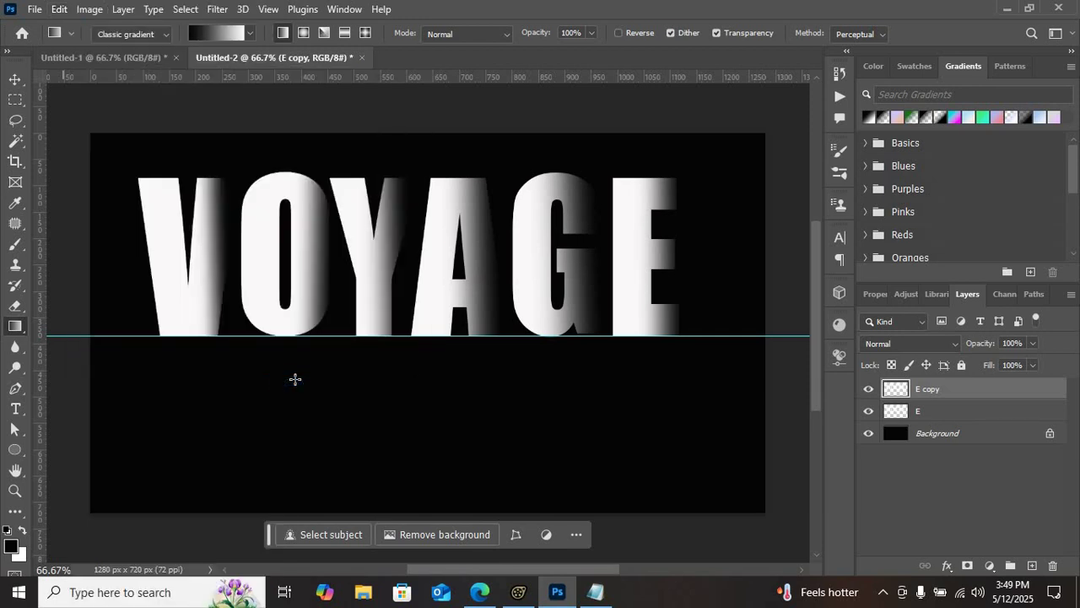
Step: Check the eighth instruction in Notepad, and in Photoshop move the flipped copy straight down to sit directly beneath the original word
{"action": "left_click", "coordinate": [595, 593]}
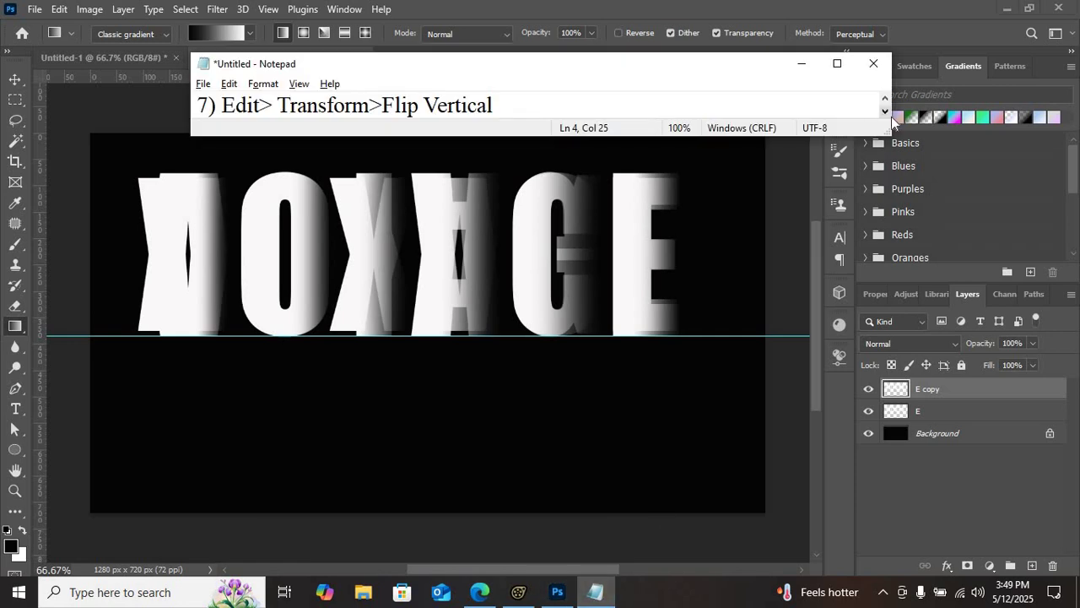
{"action": "scroll", "coordinate": [889, 122], "scroll_direction": "down", "scroll_amount": 1}
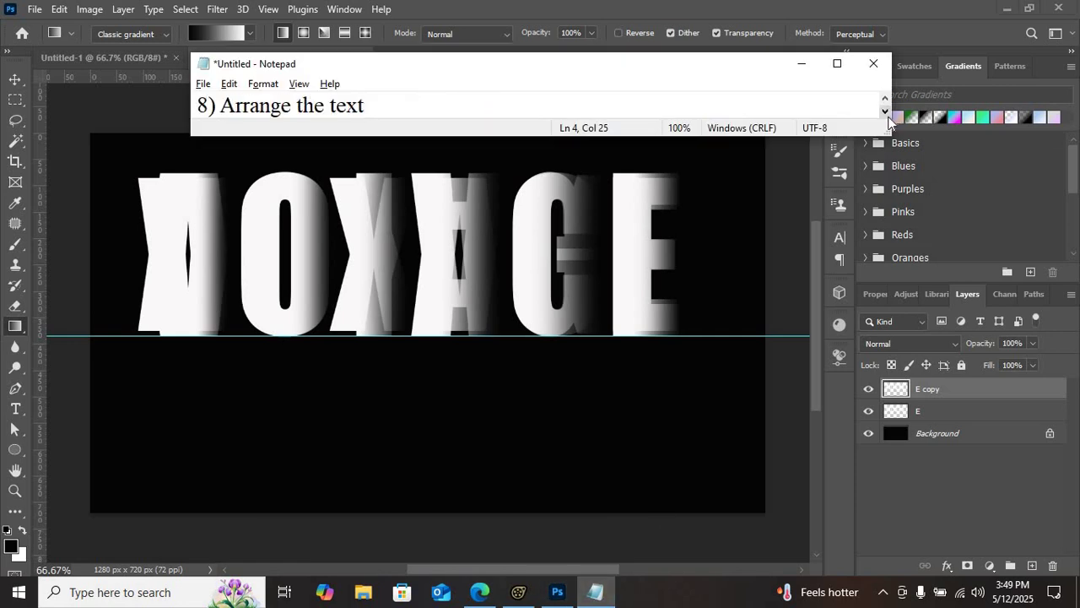
{"action": "left_click", "coordinate": [441, 250]}
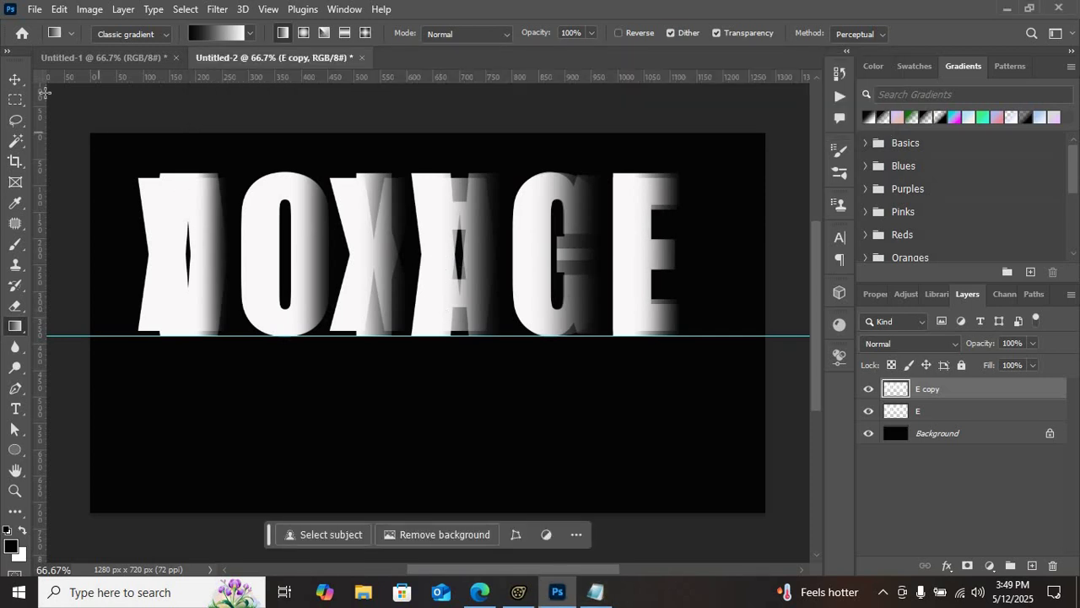
{"action": "left_click", "coordinate": [15, 80]}
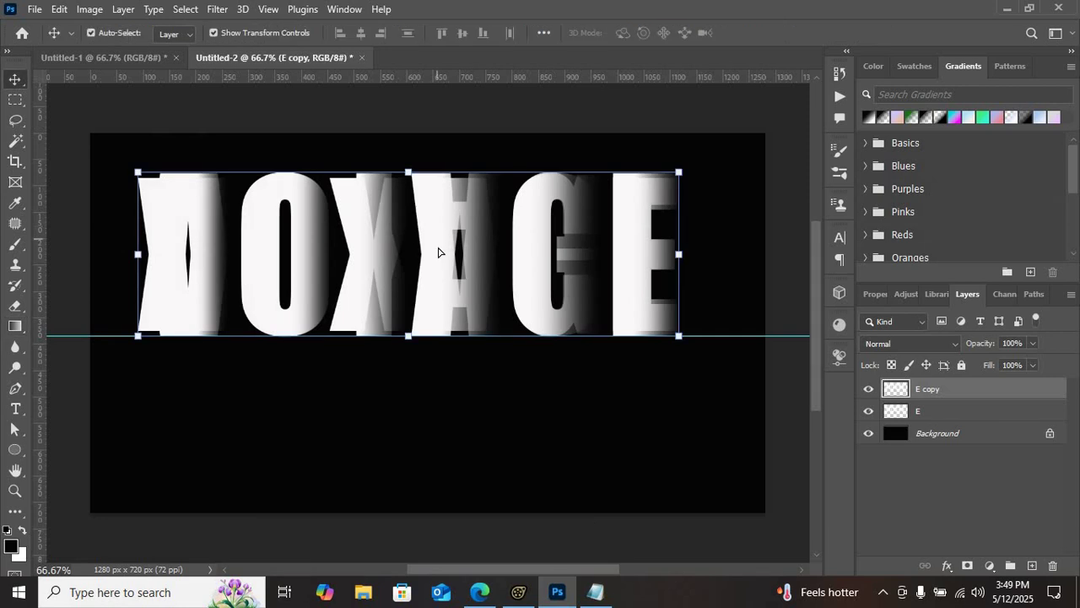
{"action": "left_click_drag", "start_coordinate": [439, 253], "coordinate": [437, 412]}
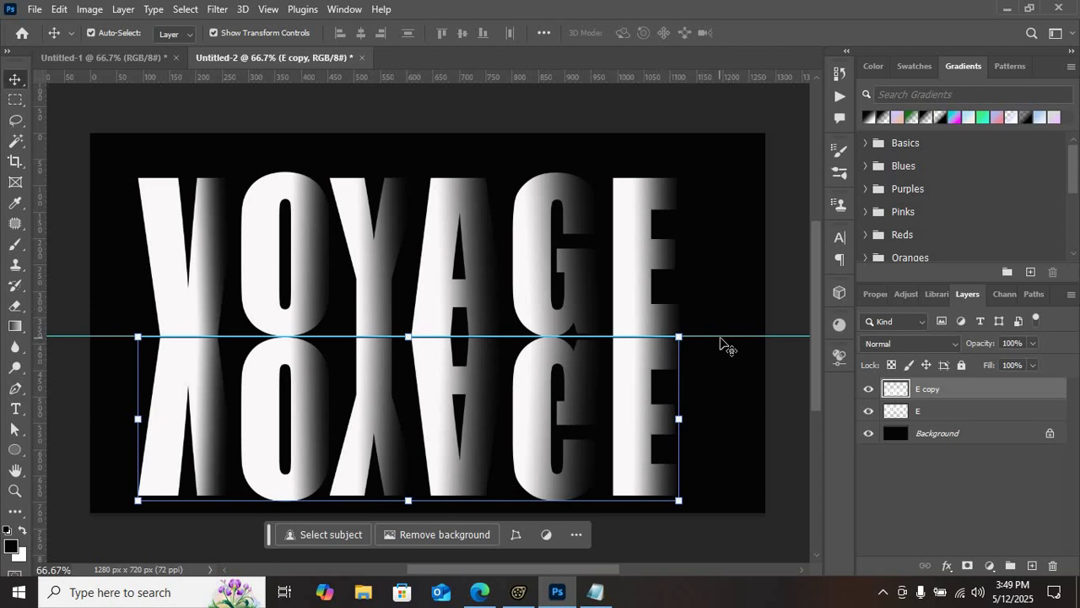
Step: Remove the horizontal guide between the words and turn off Show Transform Controls
{"action": "left_click_drag", "start_coordinate": [697, 77], "coordinate": [717, 32]}
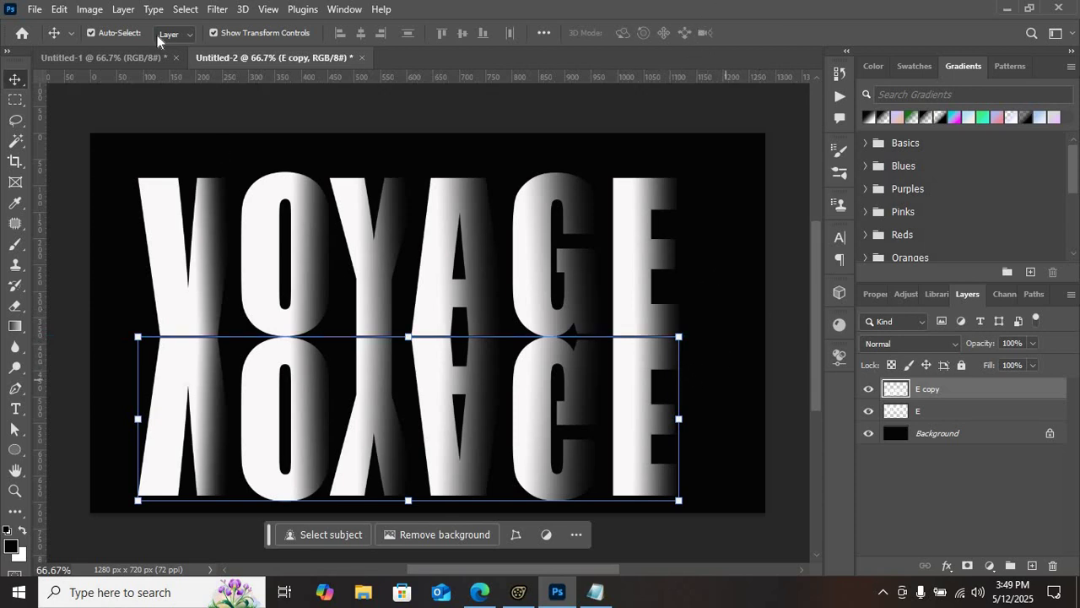
{"action": "left_click", "coordinate": [266, 33]}
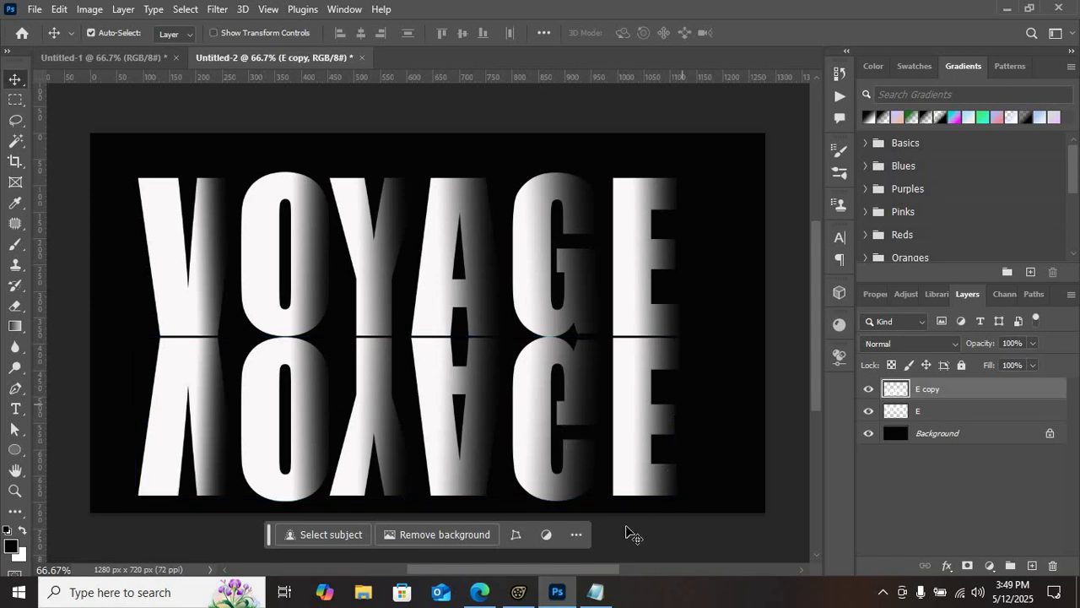
Step: Read the ninth instruction in Notepad, return to Photoshop and add a layer mask to the flipped copy
{"action": "left_click", "coordinate": [594, 591]}
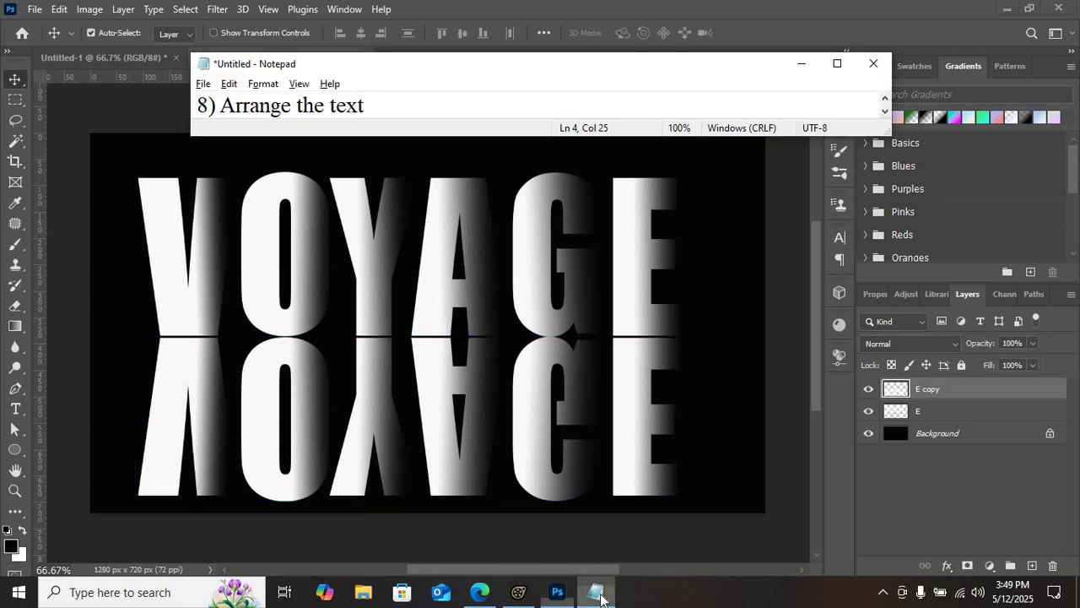
{"action": "left_click", "coordinate": [885, 112]}
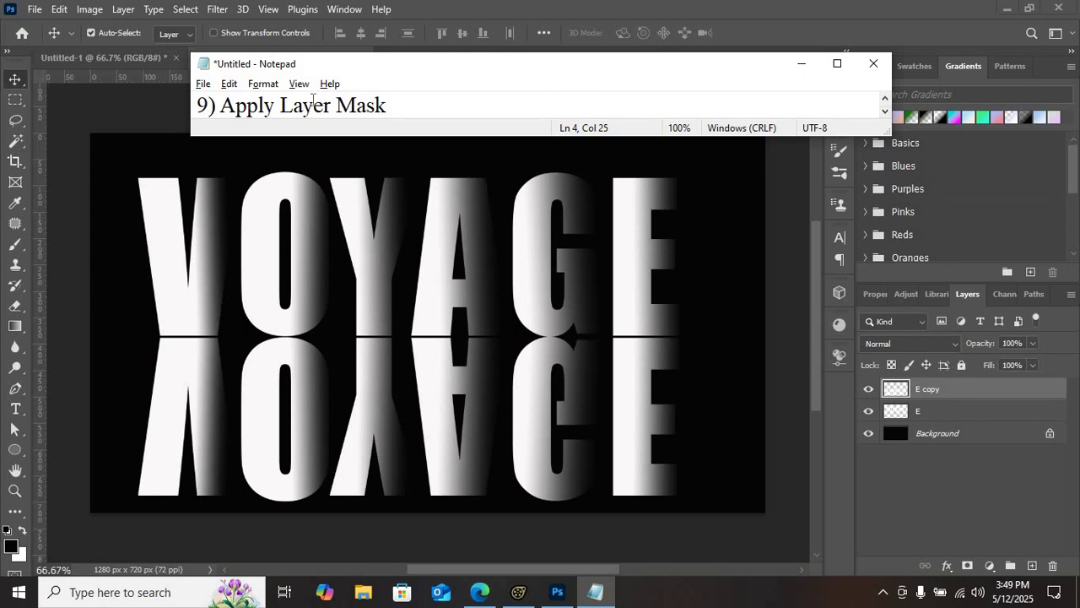
{"action": "left_click", "coordinate": [968, 571]}
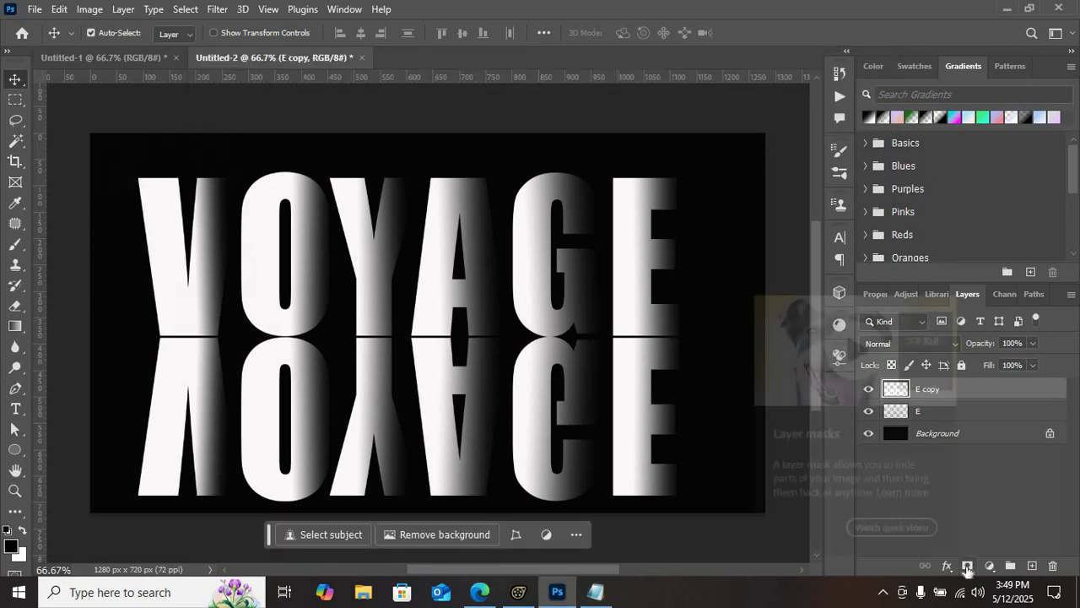
{"action": "left_click", "coordinate": [967, 565]}
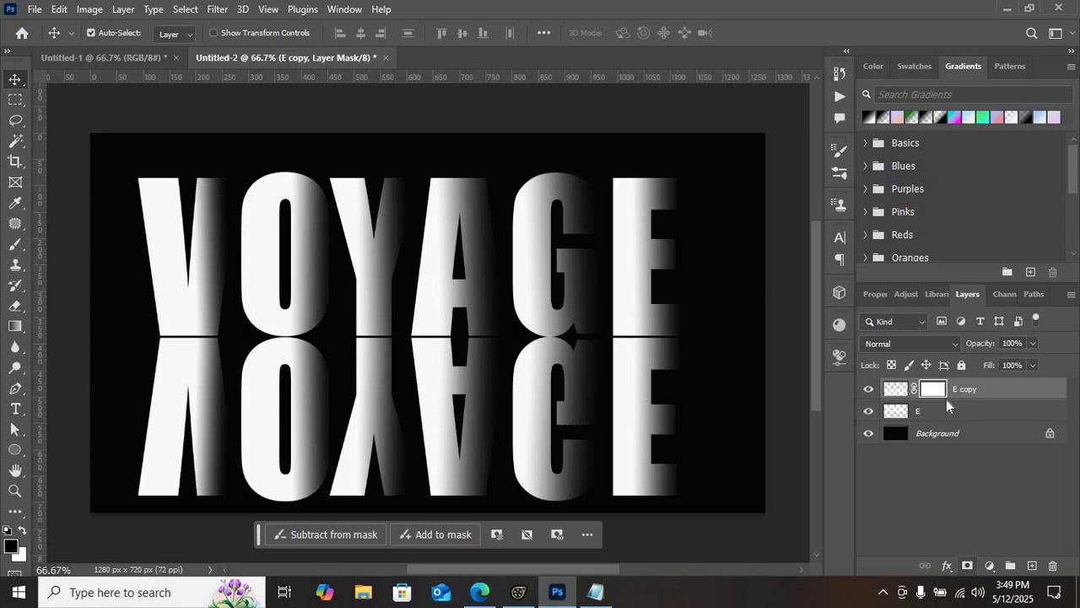
Step: Switch to Notepad, go to the tenth instruction and correct its misspelled word to "down"
{"action": "left_click", "coordinate": [596, 594]}
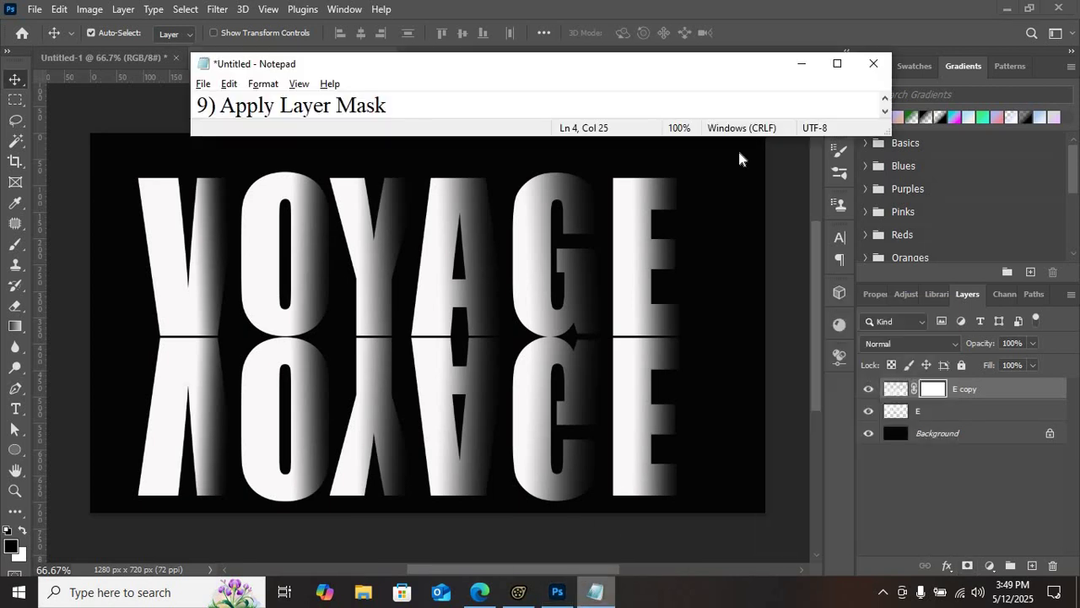
{"action": "left_click", "coordinate": [886, 113]}
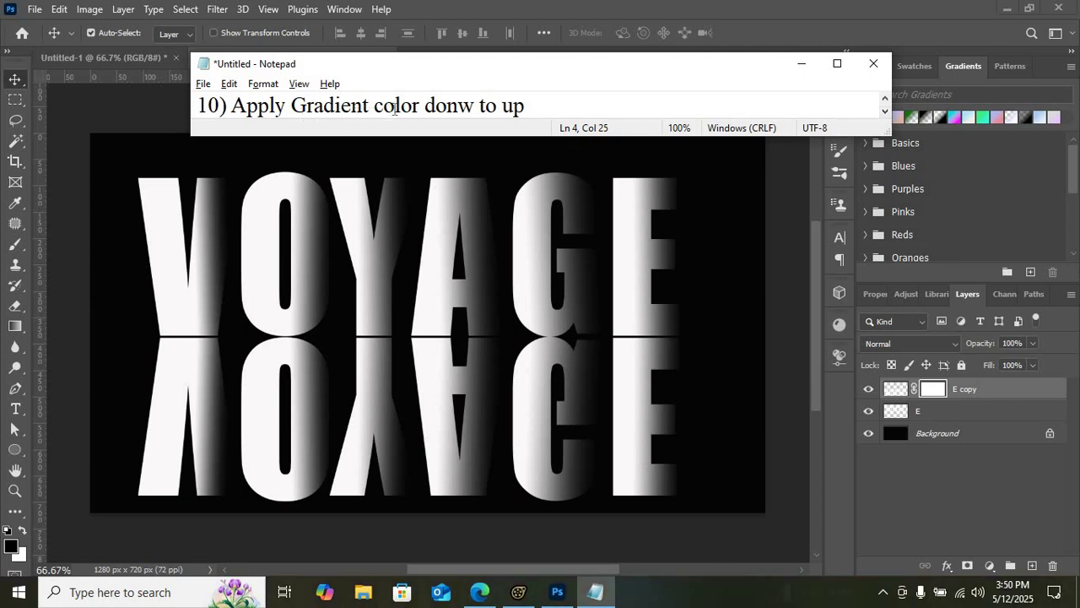
{"action": "left_click", "coordinate": [475, 106]}
{"action": "key", "text": "BackSpace"}
{"action": "key", "text": "BackSpace"}
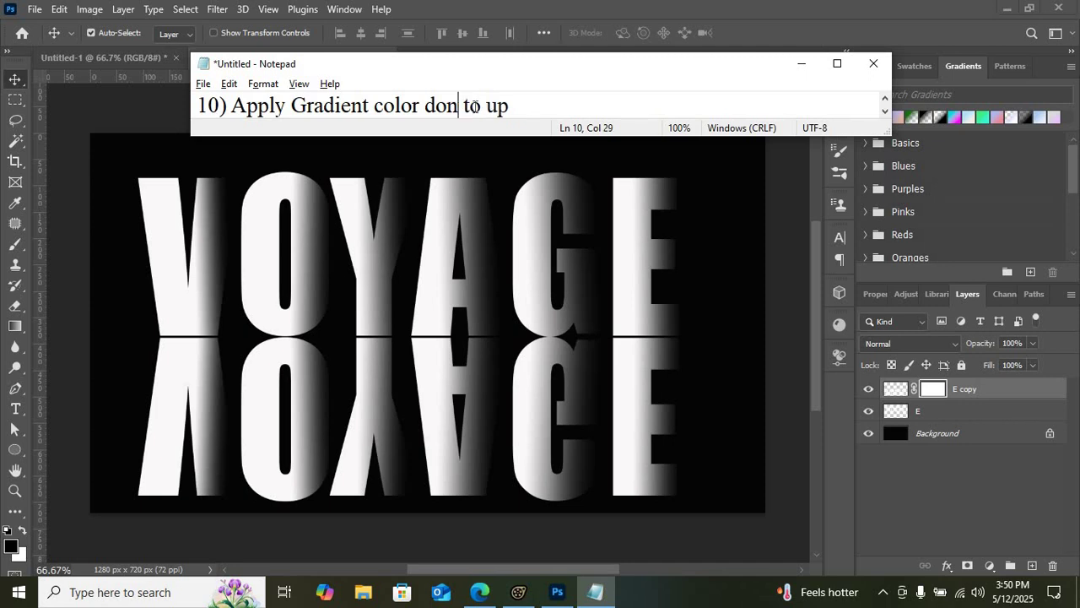
{"action": "type", "text": "wn"}
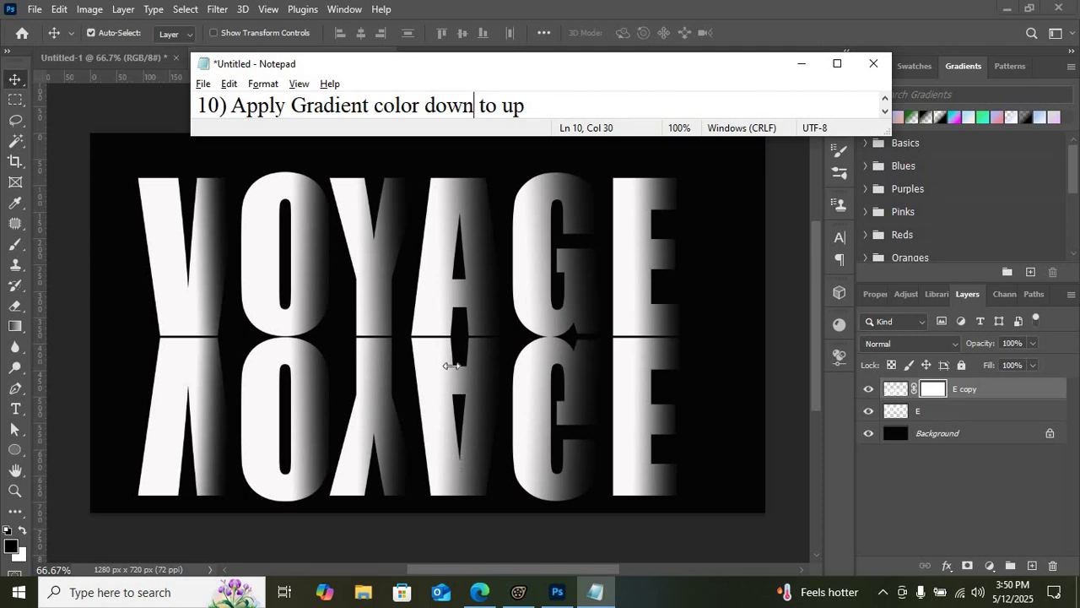
Step: In Photoshop, fade the reflection with an upward black-to-white mask gradient, undoing the first one and redrawing it up to the top of the original word
{"action": "left_click", "coordinate": [102, 362]}
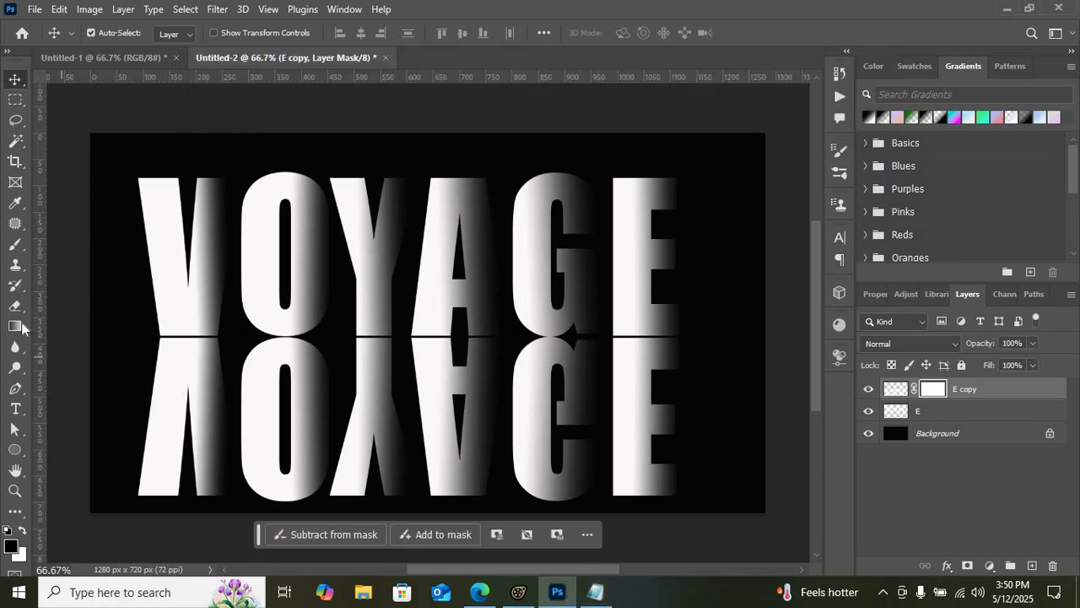
{"action": "left_click", "coordinate": [15, 326]}
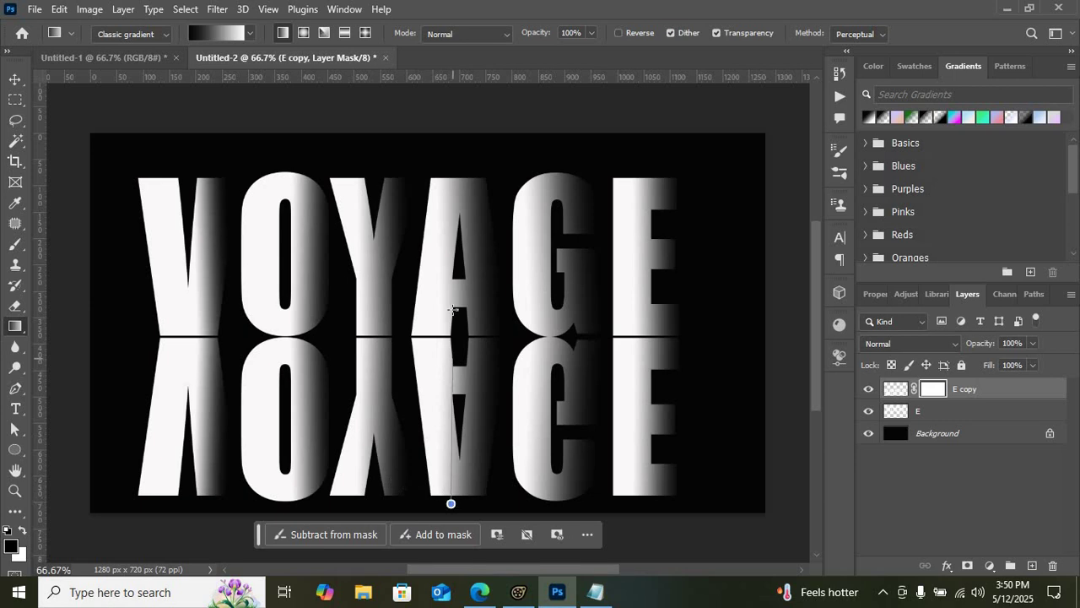
{"action": "left_click_drag", "start_coordinate": [451, 503], "coordinate": [456, 245]}
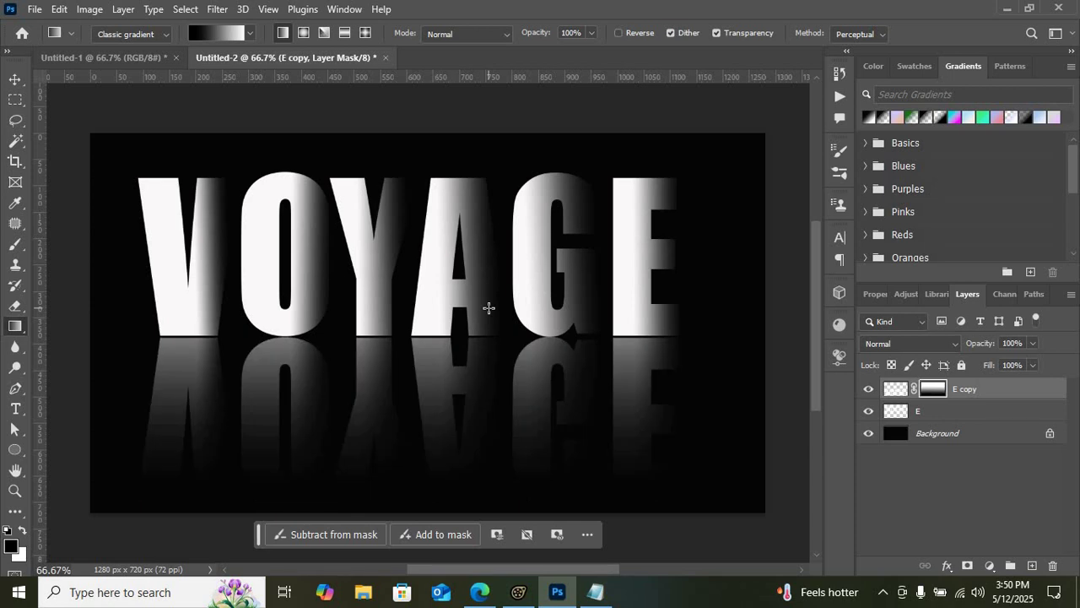
{"action": "key", "text": "ctrl+z"}
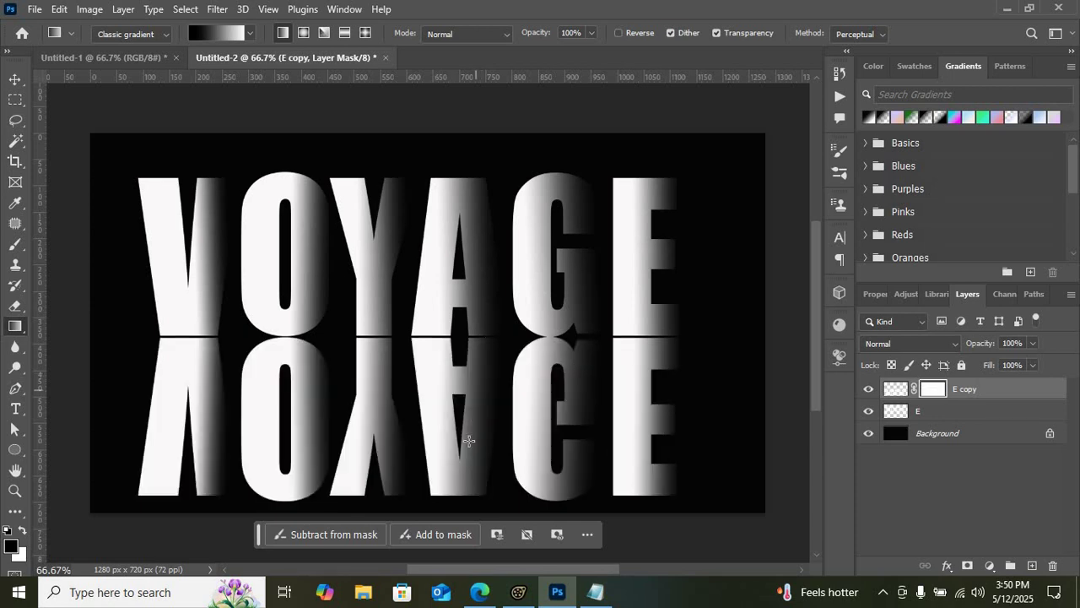
{"action": "left_click_drag", "start_coordinate": [466, 498], "coordinate": [460, 170]}
{"action": "left_click", "coordinate": [596, 592]}
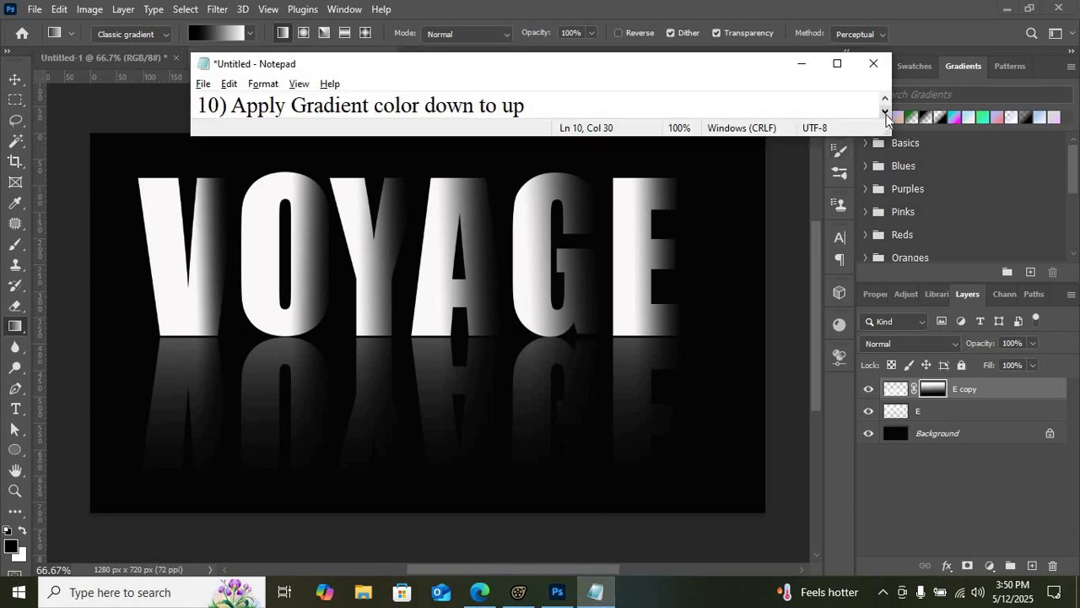
{"action": "left_click", "coordinate": [700, 344]}
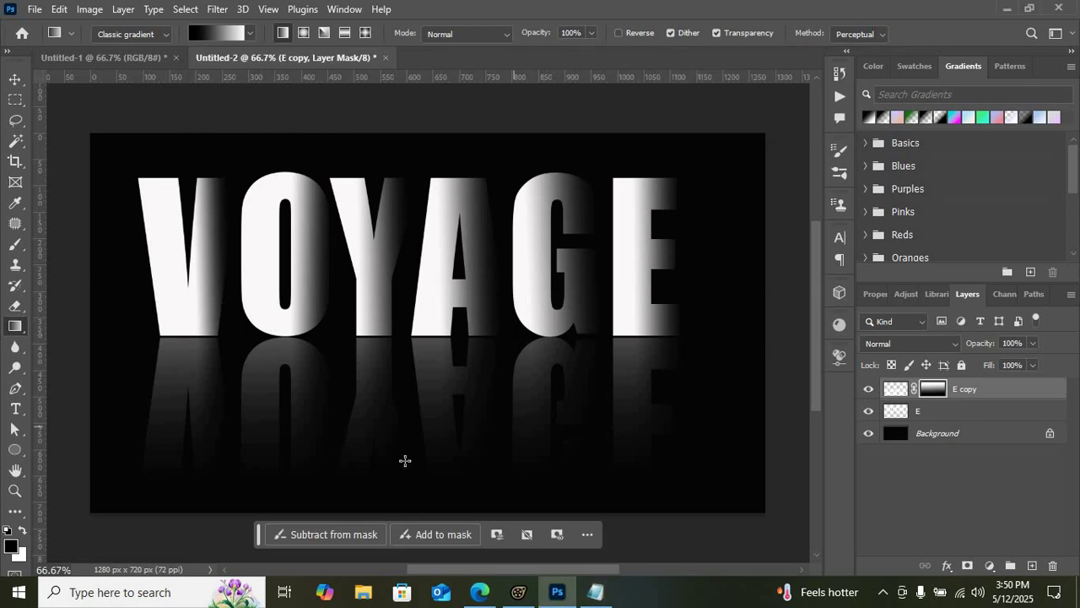